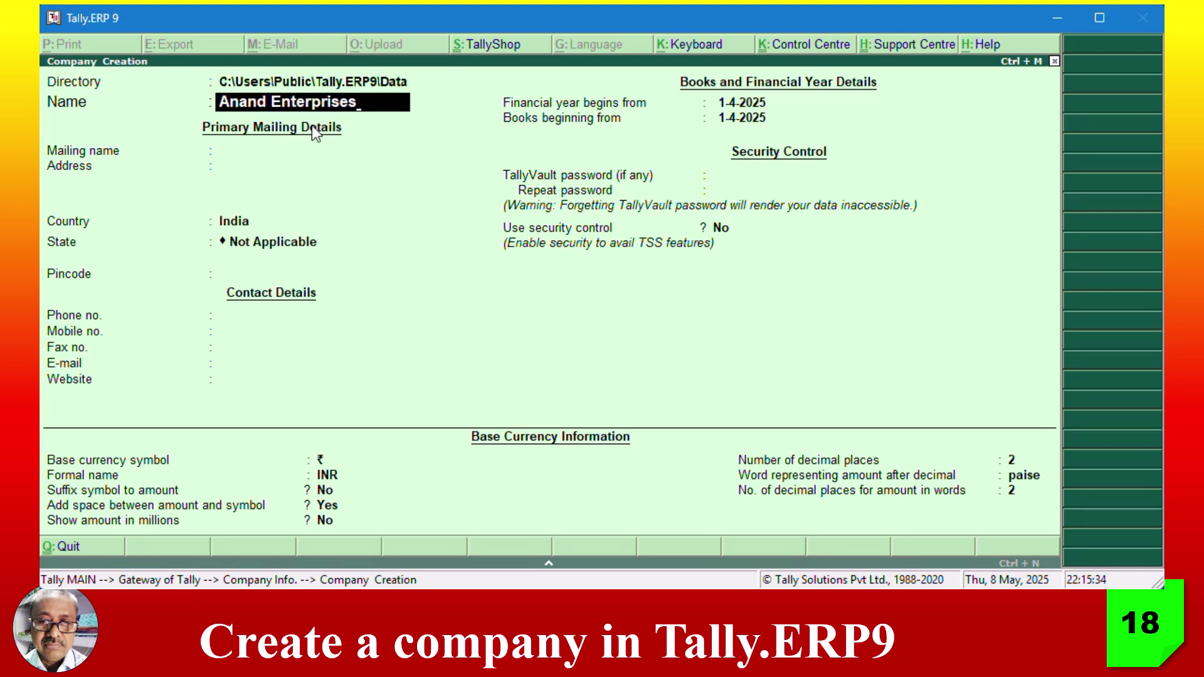
- Keep Anand Enterprises as the mailing name and enter the company's three-line street address
{"action": "key", "text": "Return"}
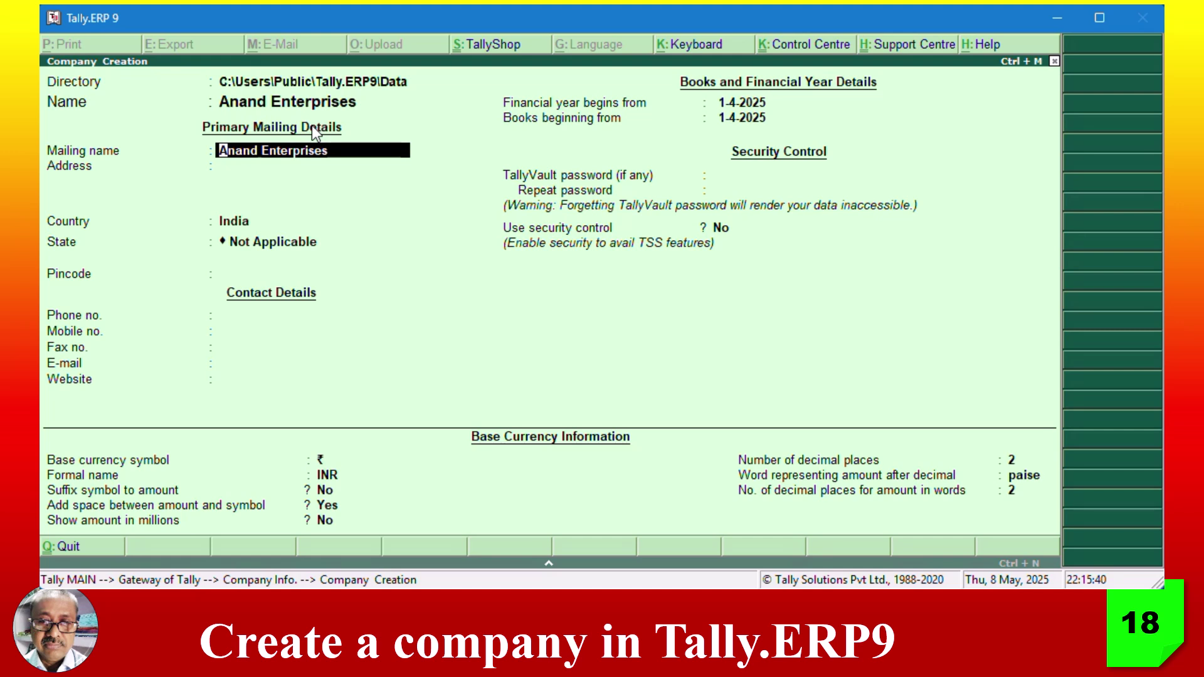
{"action": "key", "text": "Return"}
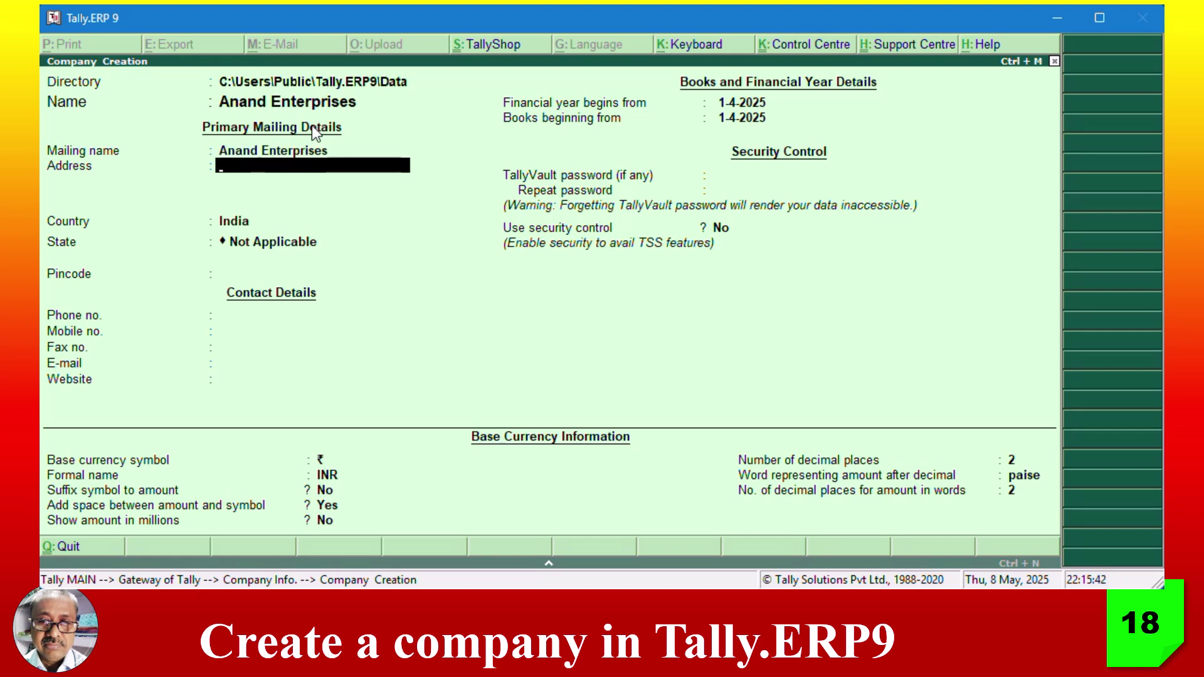
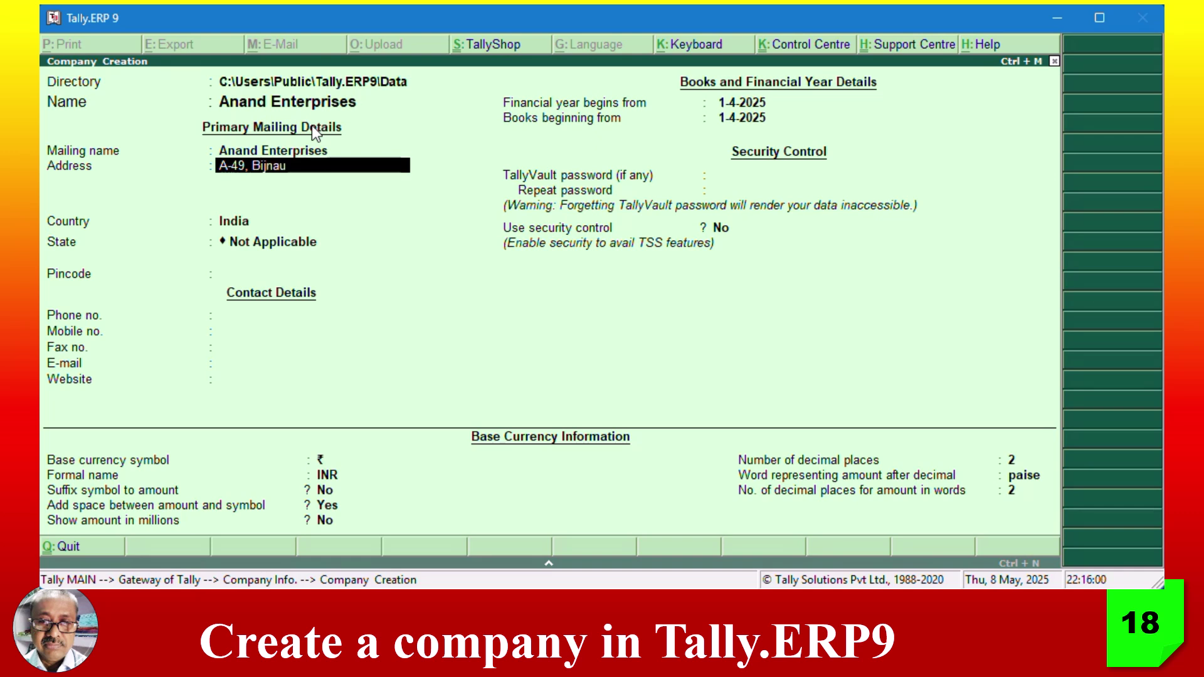
{"action": "key", "text": "Return"}
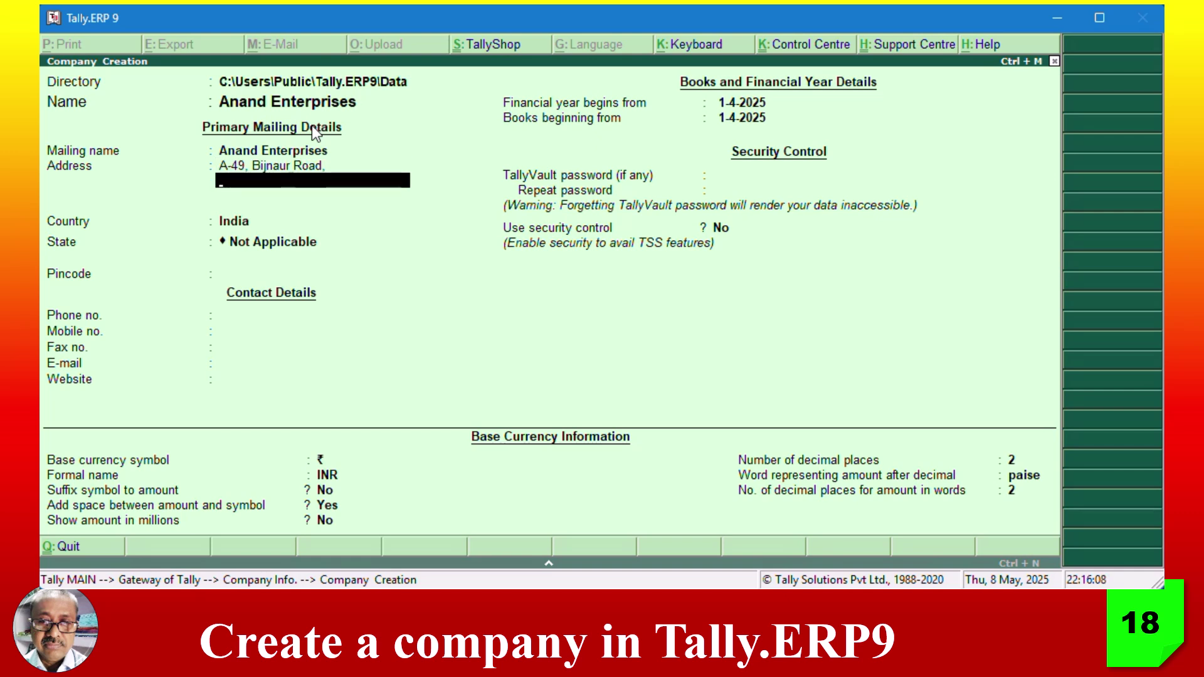
{"action": "type", "text": "Kanpur"}
{"action": "key", "text": "Return"}
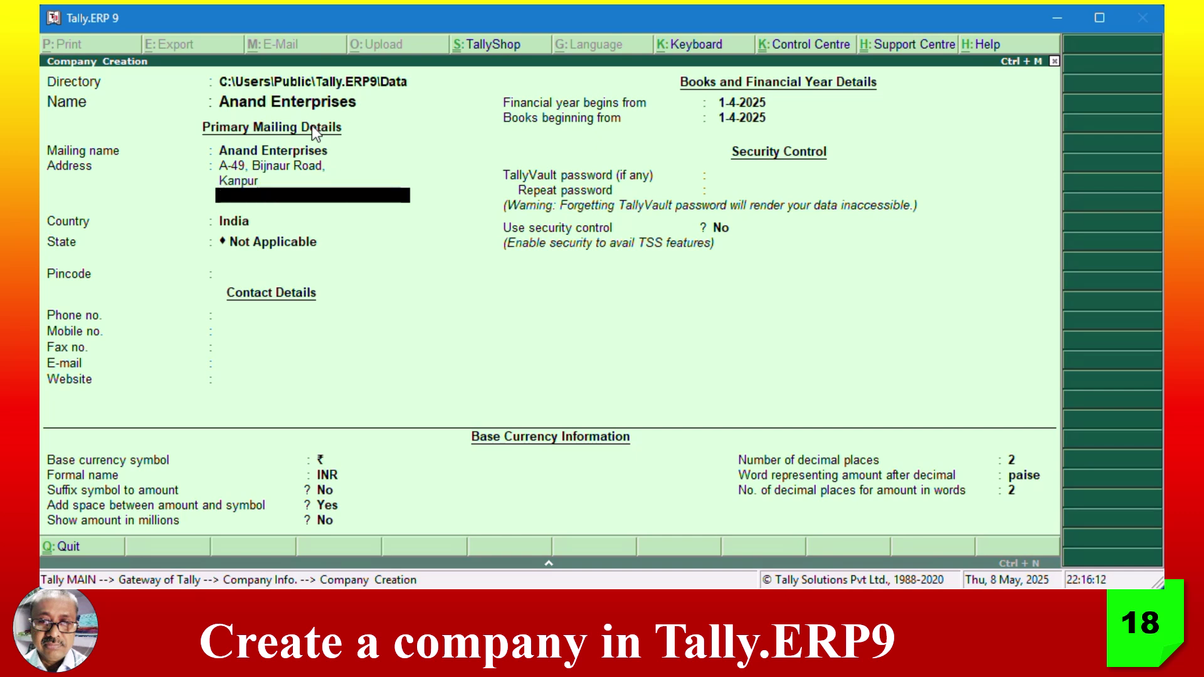
{"action": "key", "text": "Return"}
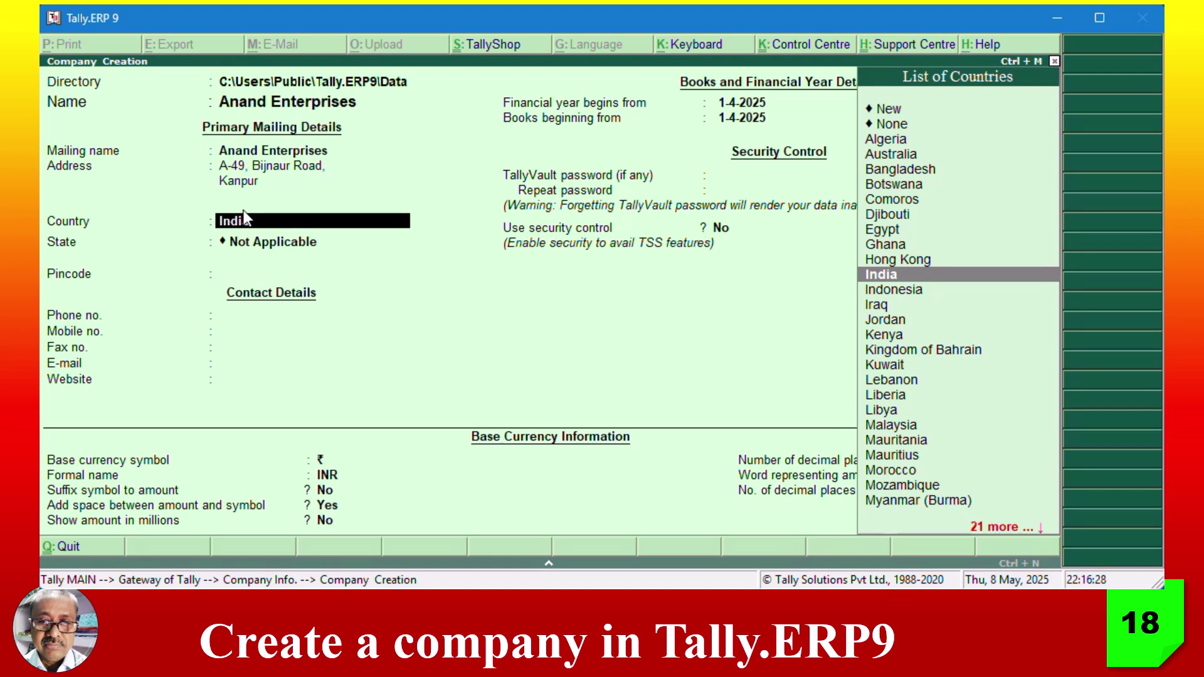
- Accept India as the country and pick Uttar Pradesh from the List of States
{"action": "key", "text": "Return"}
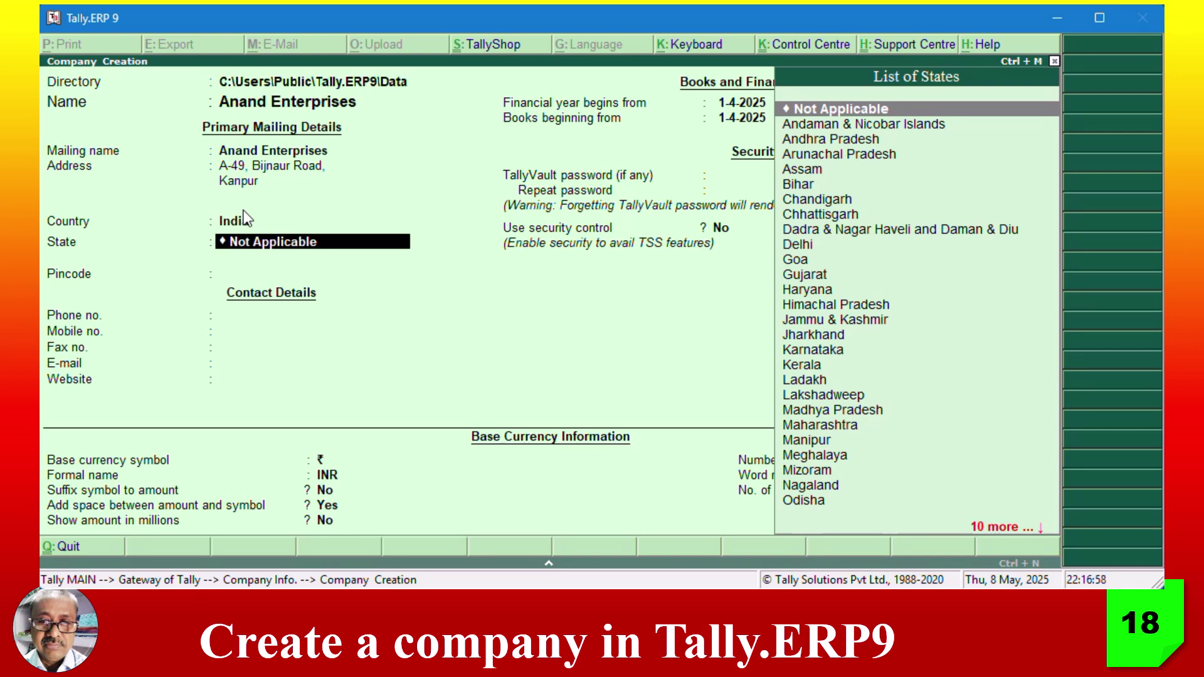
{"action": "type", "text": "U"}
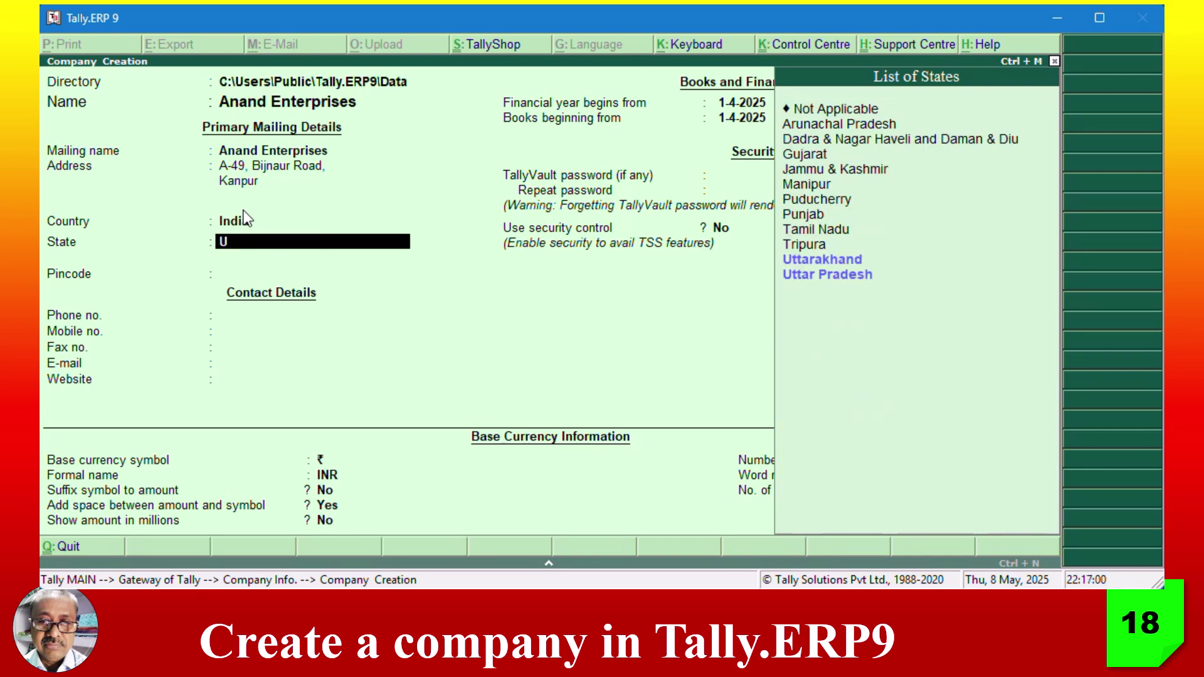
{"action": "type", "text": "t"}
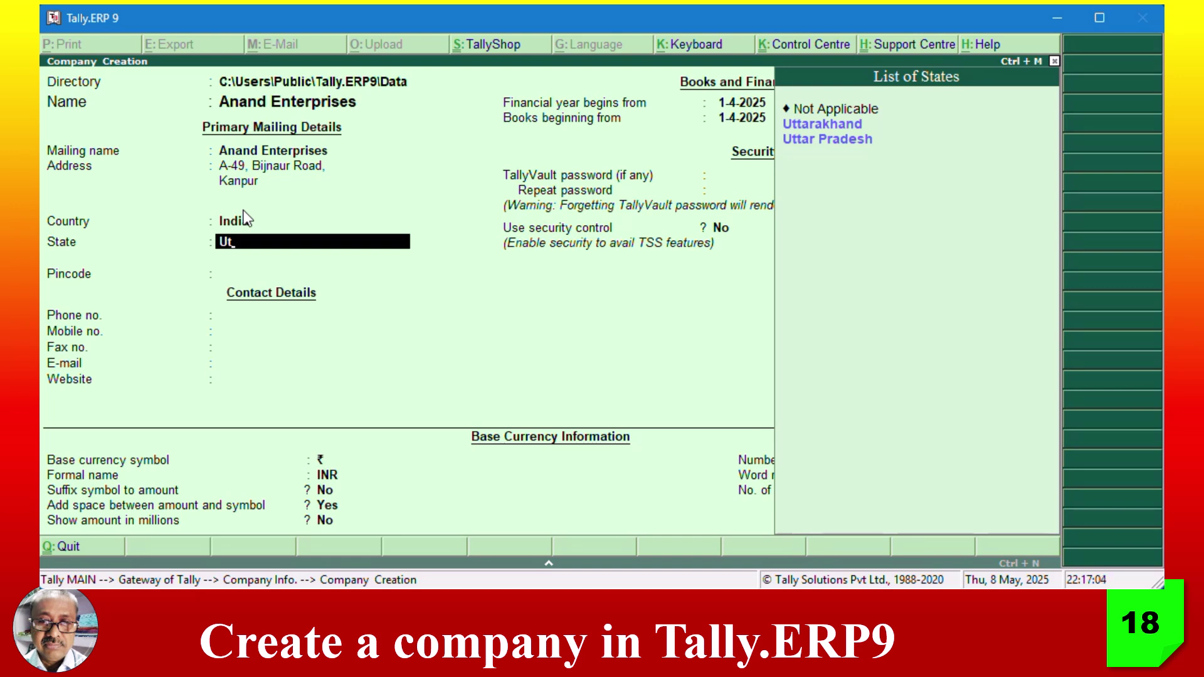
{"action": "type", "text": "tar P"}
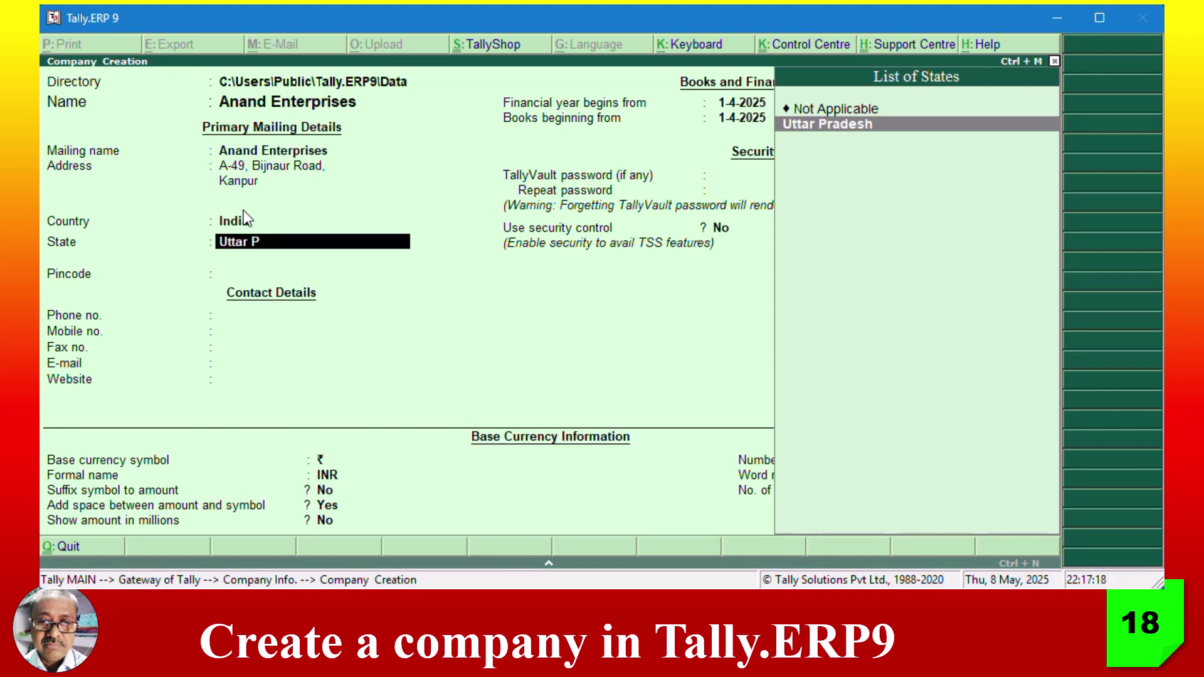
{"action": "key", "text": "Return"}
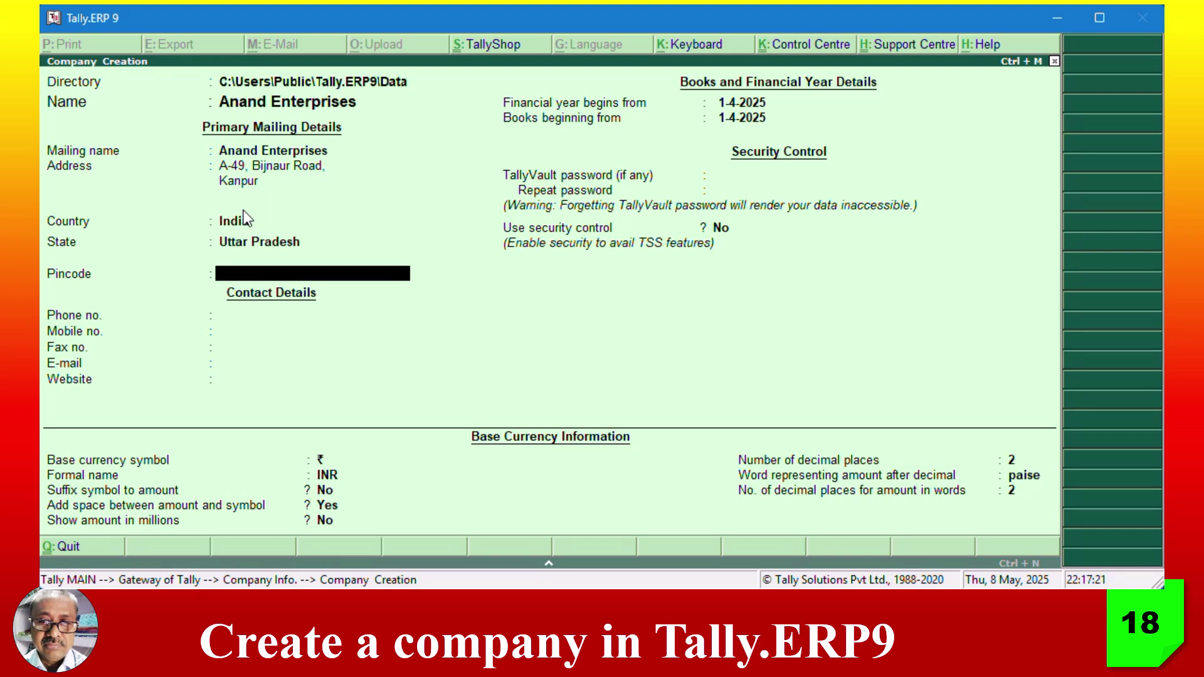
- Enter the company's pincode, phone number, mobile number and fax number
{"action": "type", "text": "208001"}
{"action": "key", "text": "Return"}
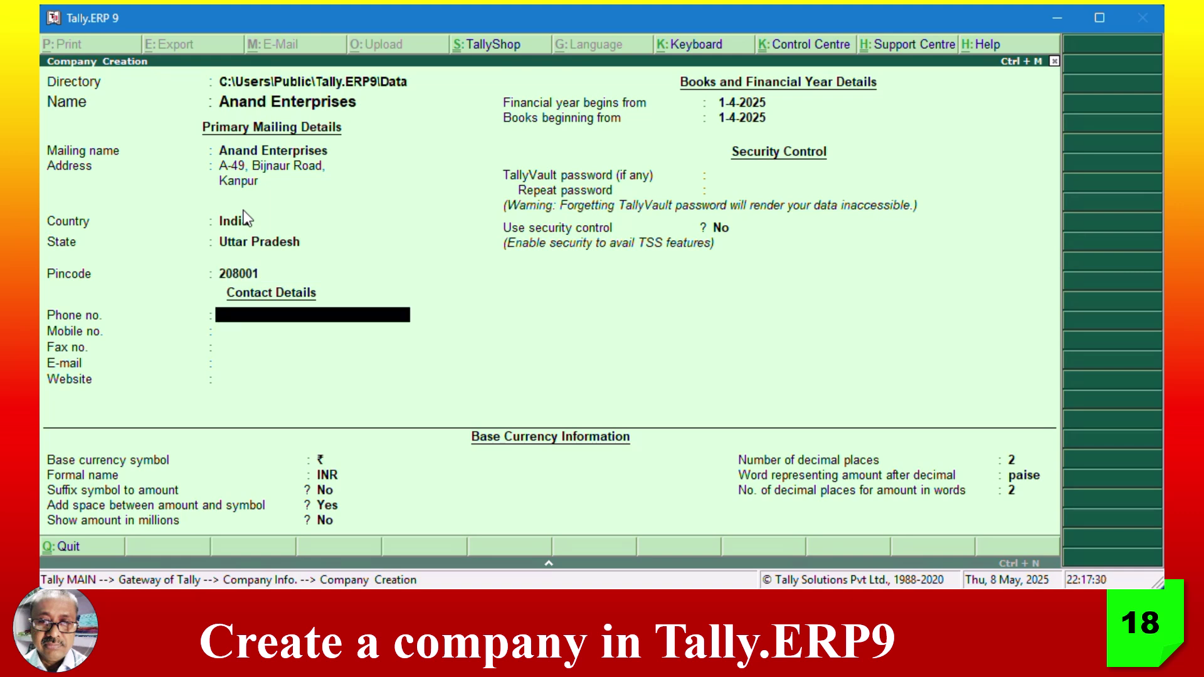
{"action": "type", "text": "1234567890"}
{"action": "key", "text": "Return"}
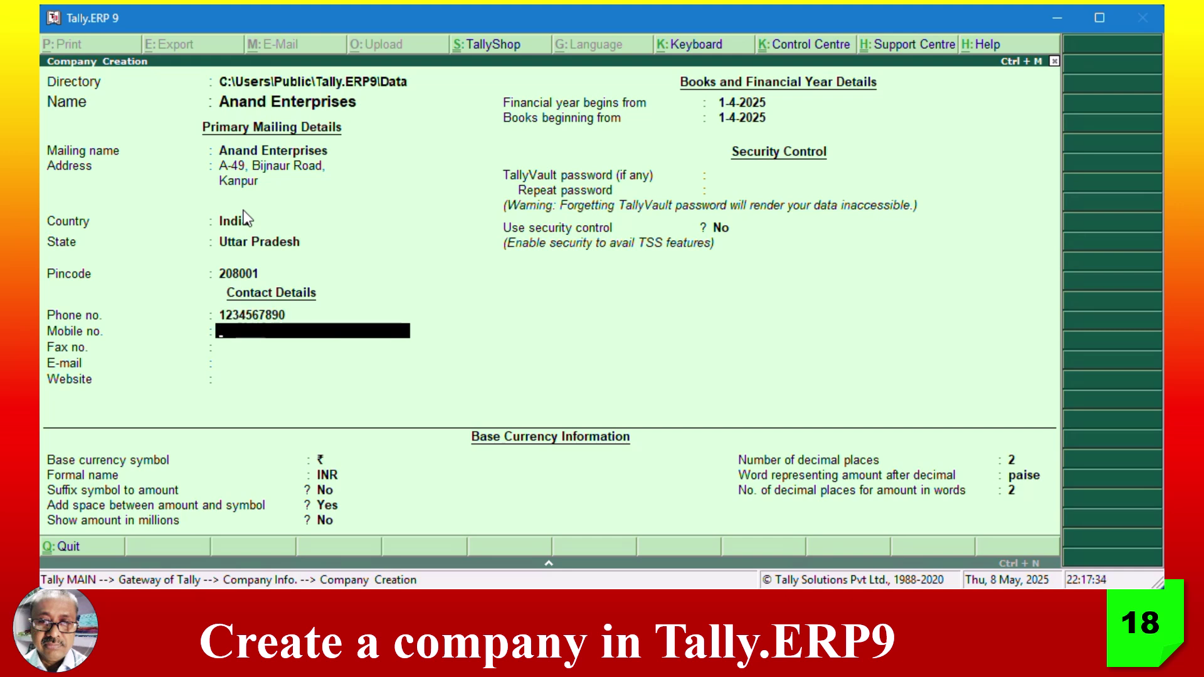
{"action": "type", "text": "0987654321"}
{"action": "key", "text": "Return"}
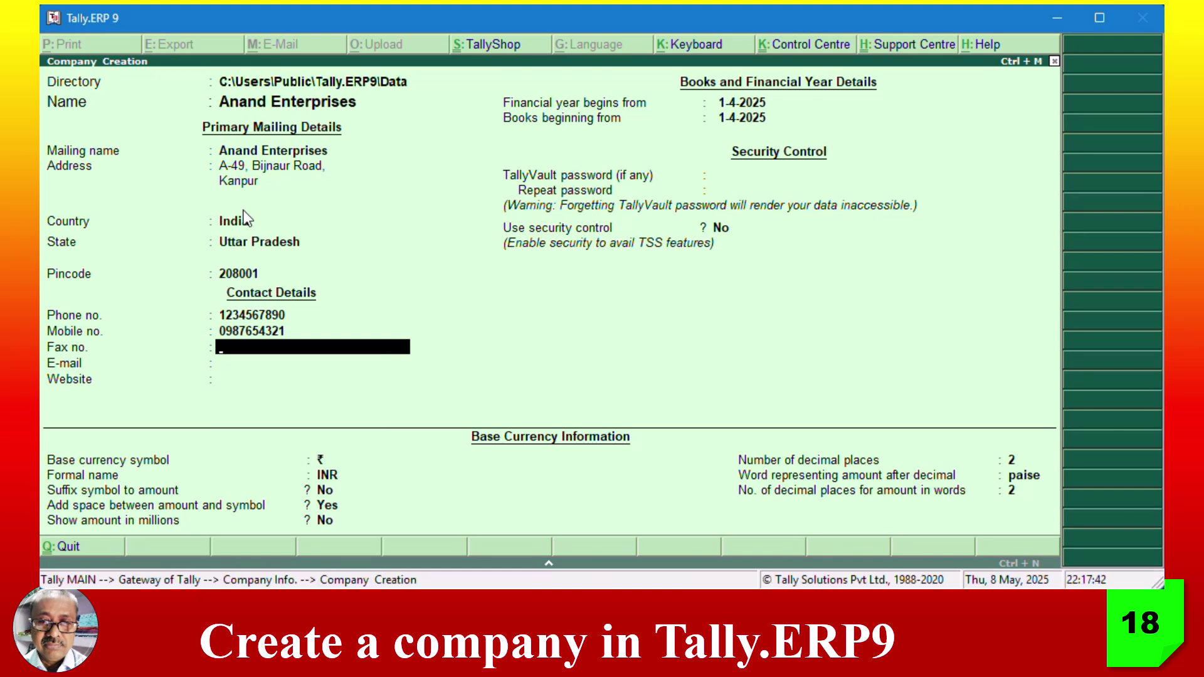
{"action": "type", "text": "0551113333333"}
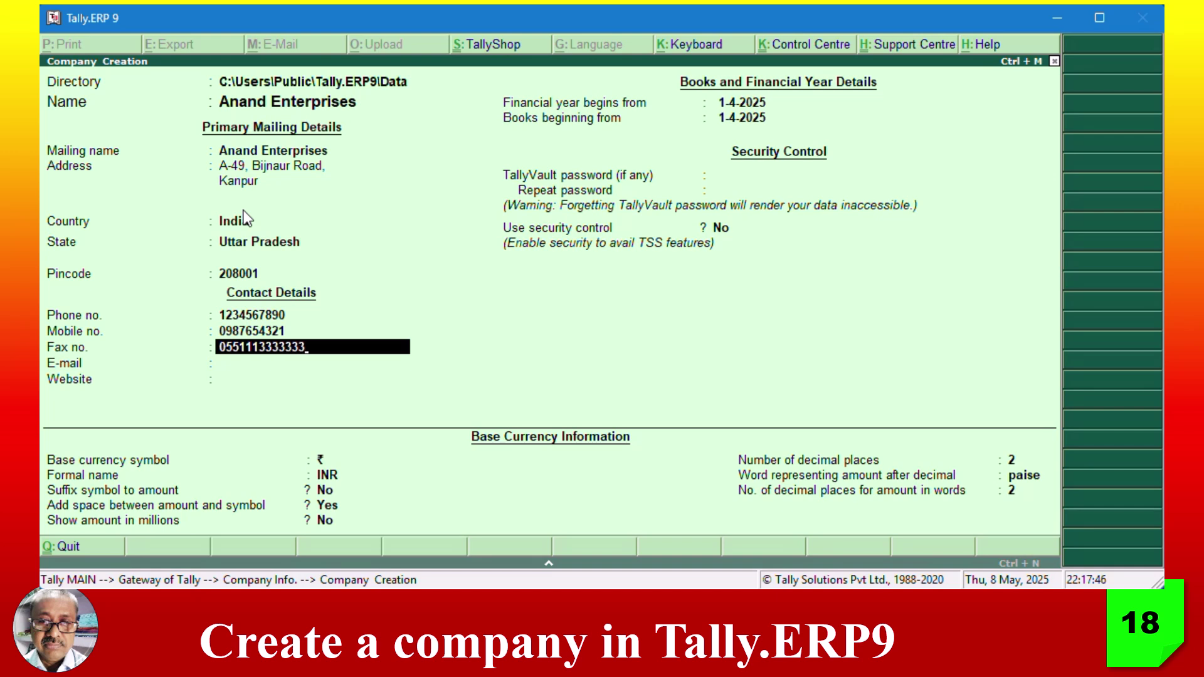
{"action": "key", "text": "Return"}
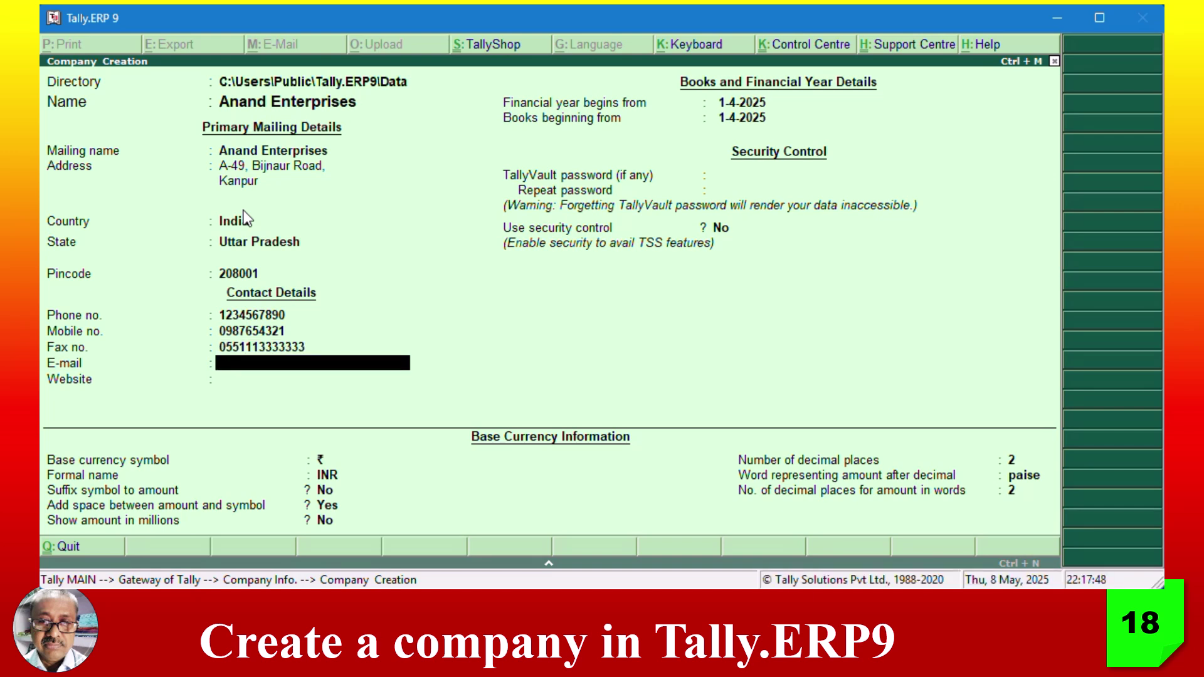
{"action": "type", "text": "ana"}
{"action": "key", "text": "BackSpace"}
{"action": "key", "text": "BackSpace"}
{"action": "key", "text": "BackSpace"}
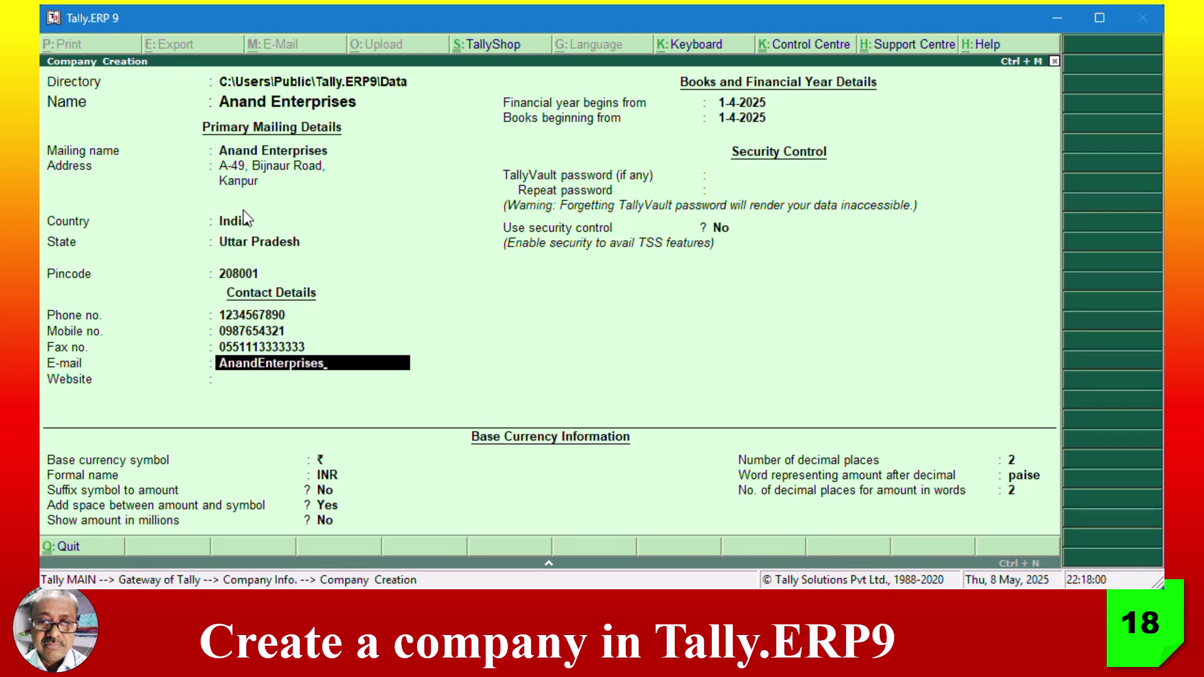
{"action": "key", "text": "Return"}
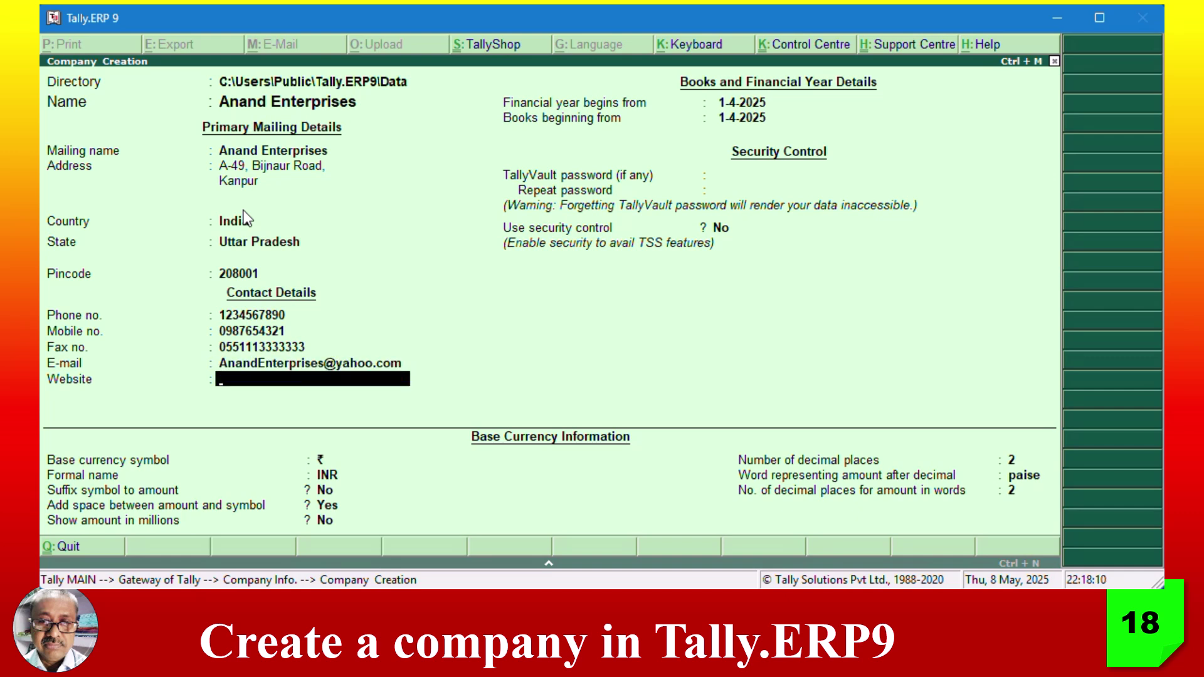
{"action": "type", "text": "www.AnandEnterprises"}
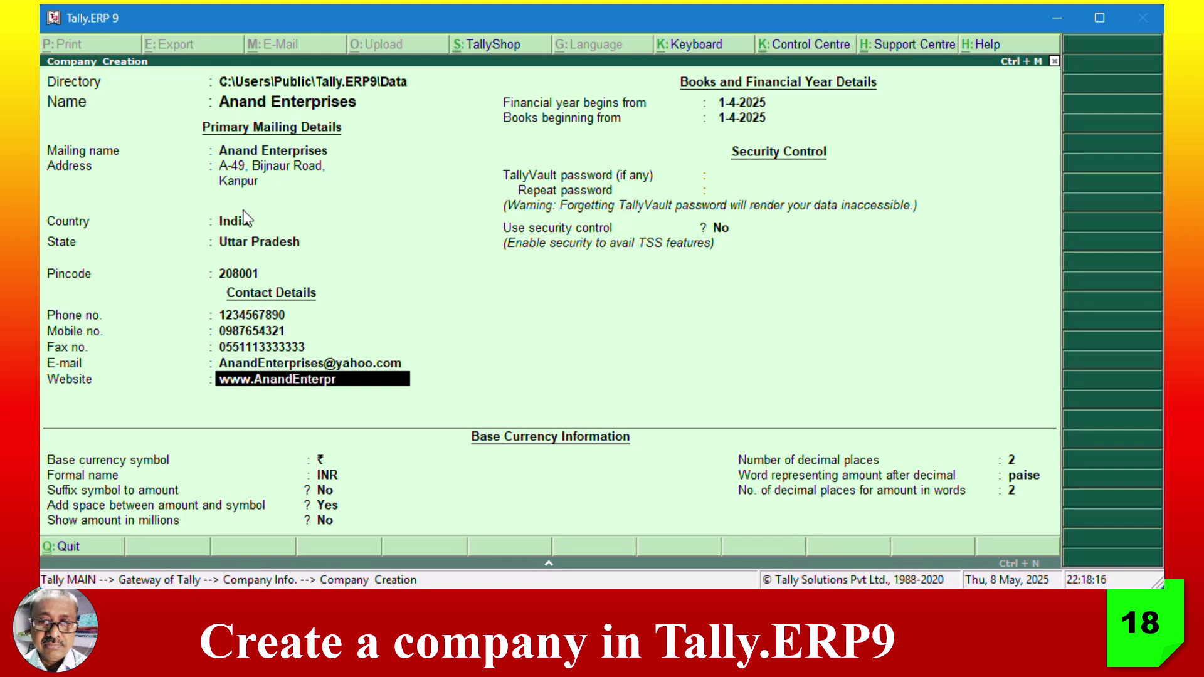
{"action": "type", "text": ".com"}
{"action": "key", "text": "Return"}
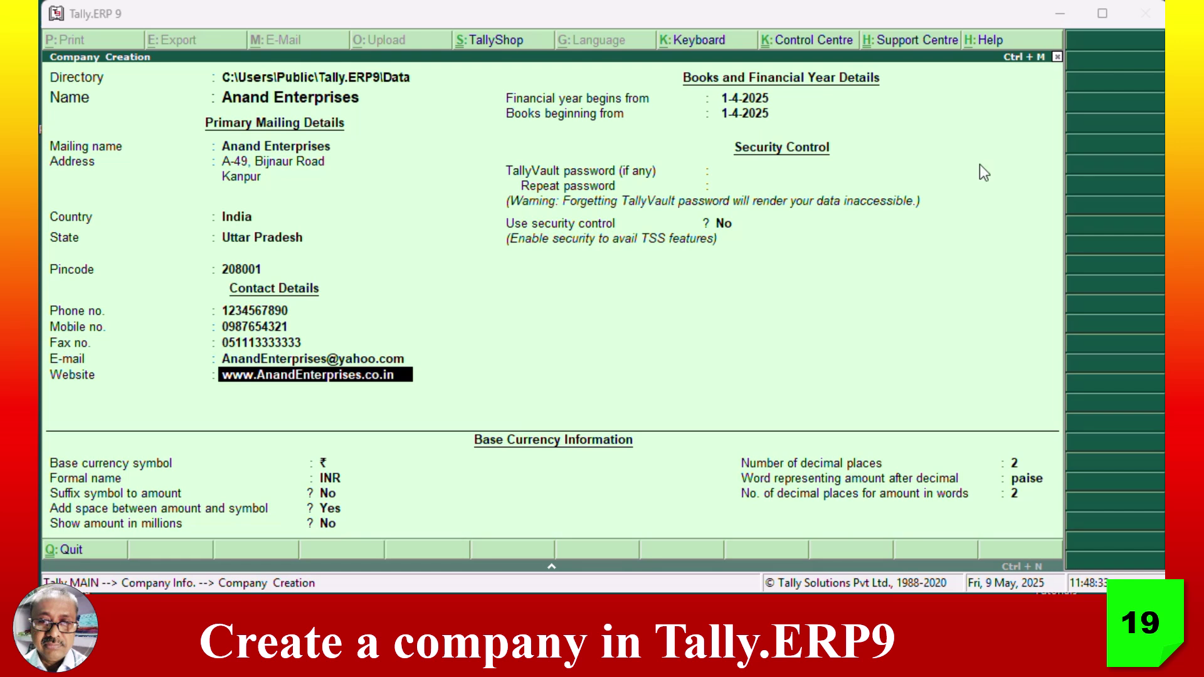
- Keep 1-4-2025 as financial year and books start, with no TallyVault password and security control No
{"action": "left_click", "coordinate": [368, 16]}
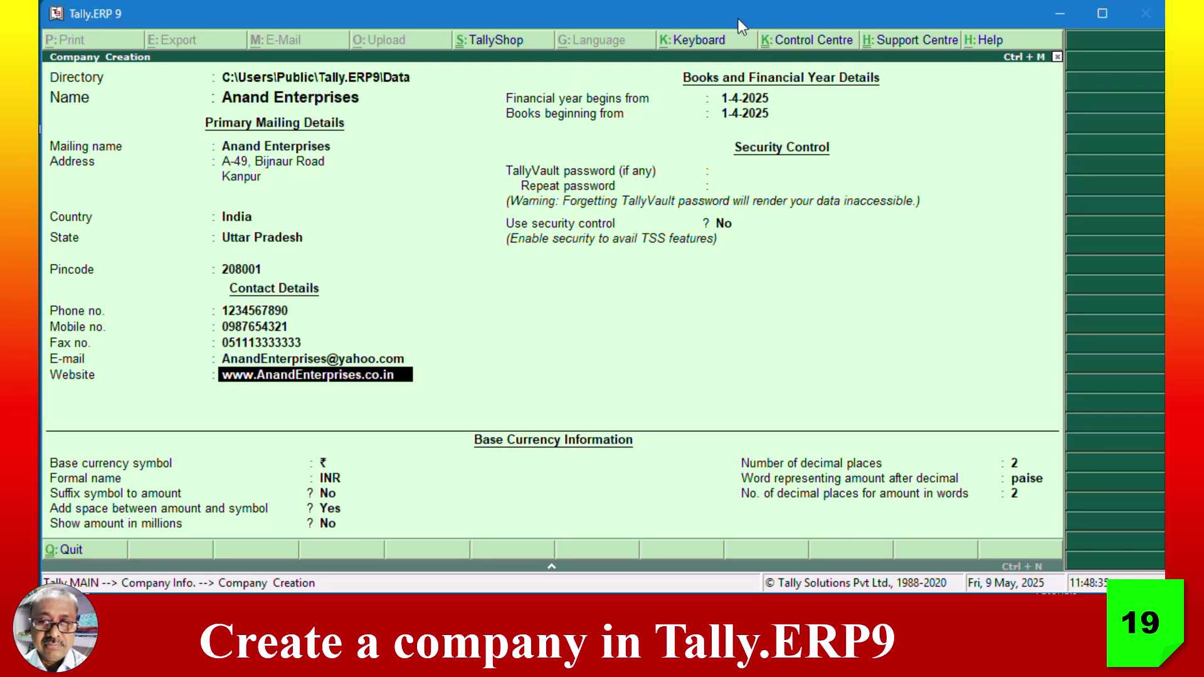
{"action": "key", "text": "Return"}
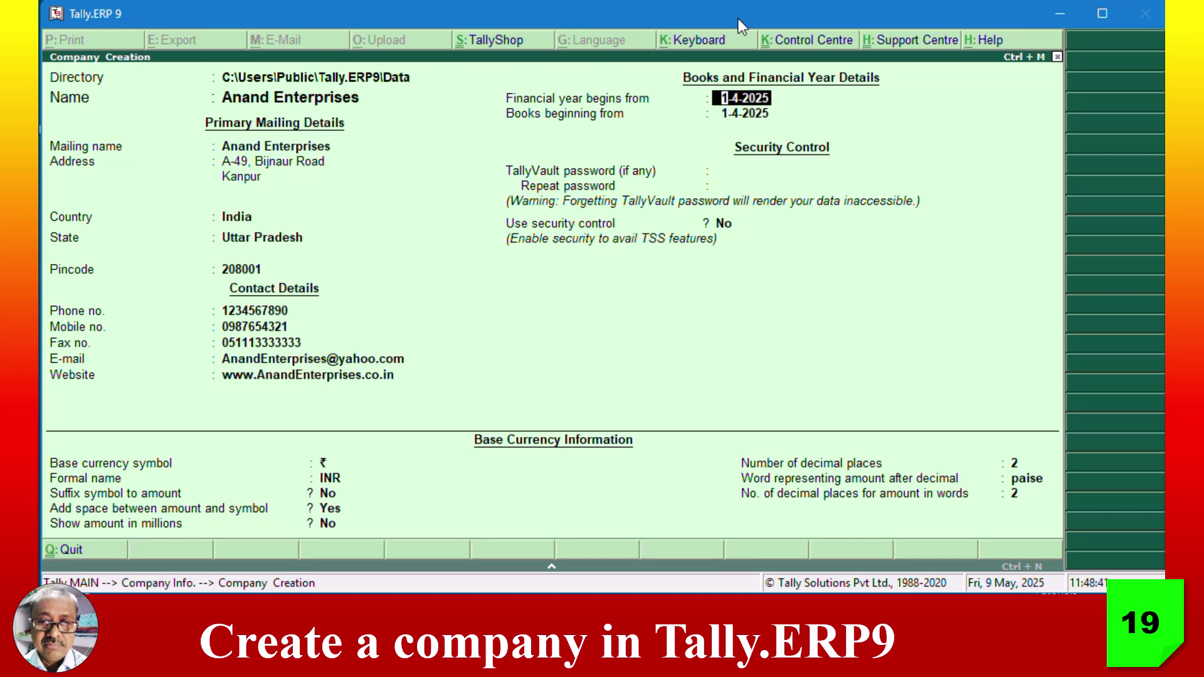
{"action": "key", "text": "Return"}
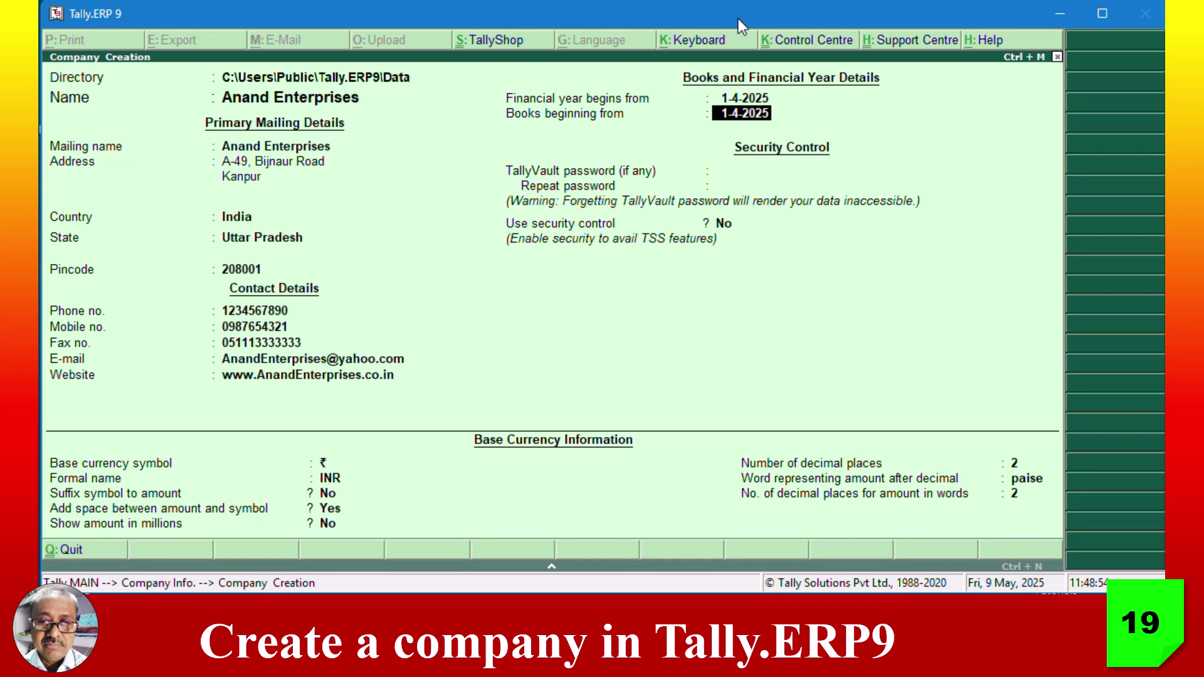
{"action": "key", "text": "Return"}
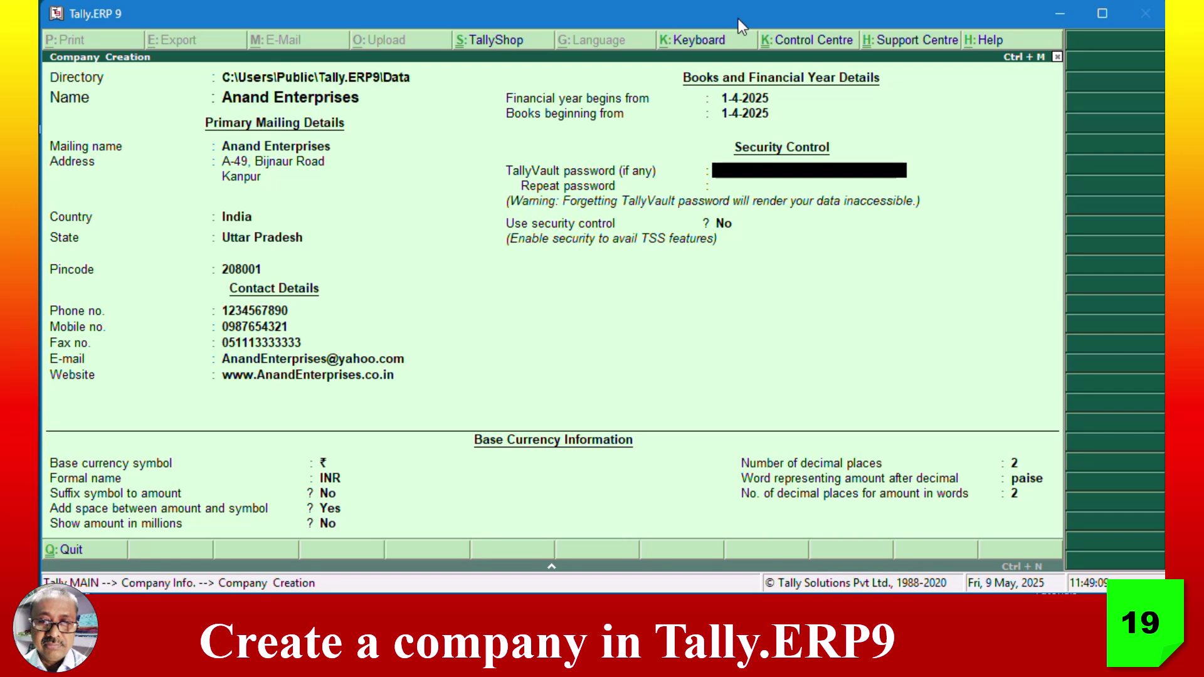
{"action": "key", "text": "Return"}
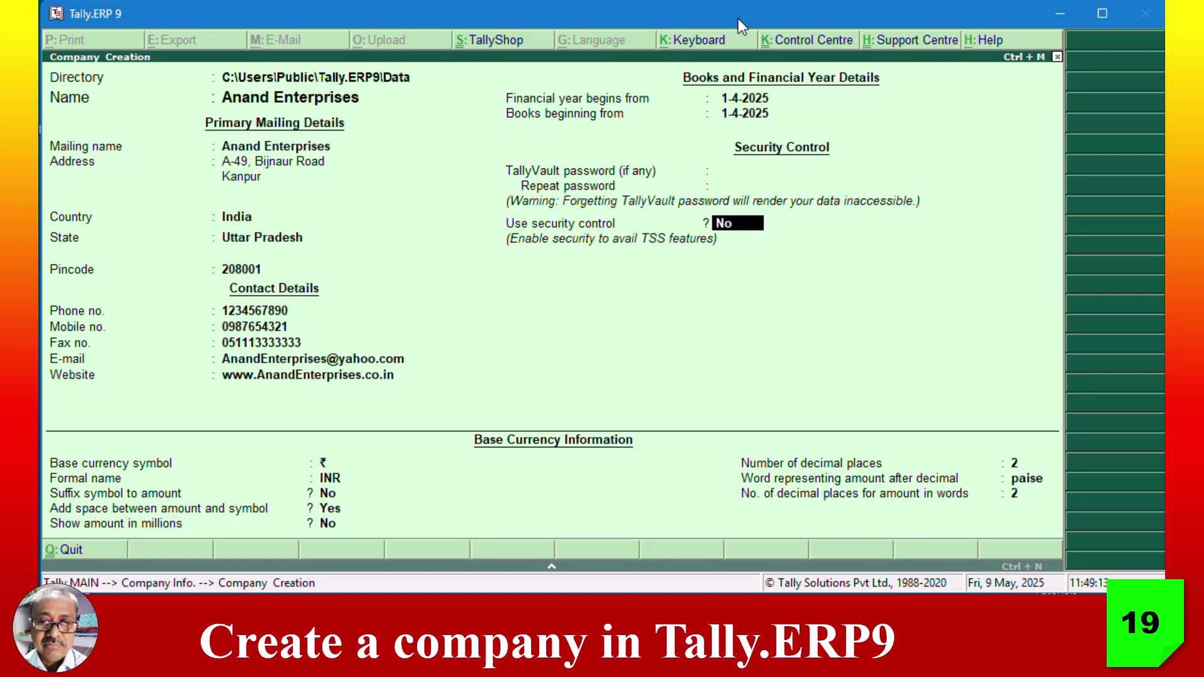
{"action": "key", "text": "Return"}
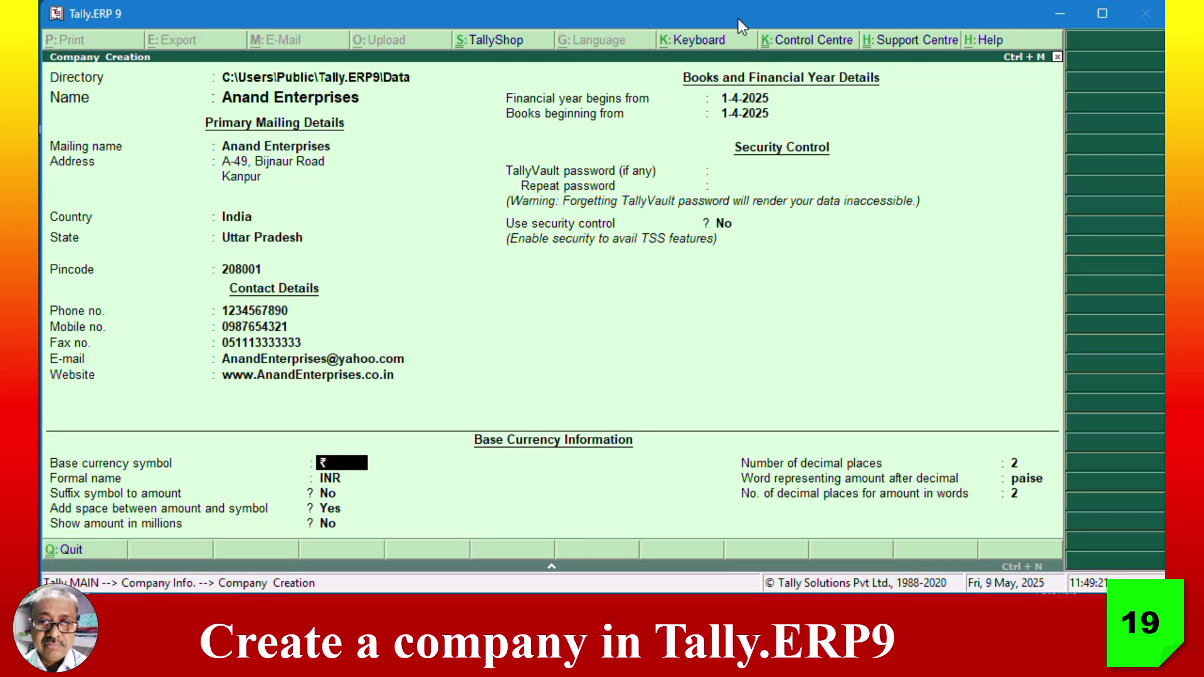
- Accept ₹ / INR base currency, unsuffixed symbol, no millions, 2 decimal places and paise
{"action": "key", "text": "Return"}
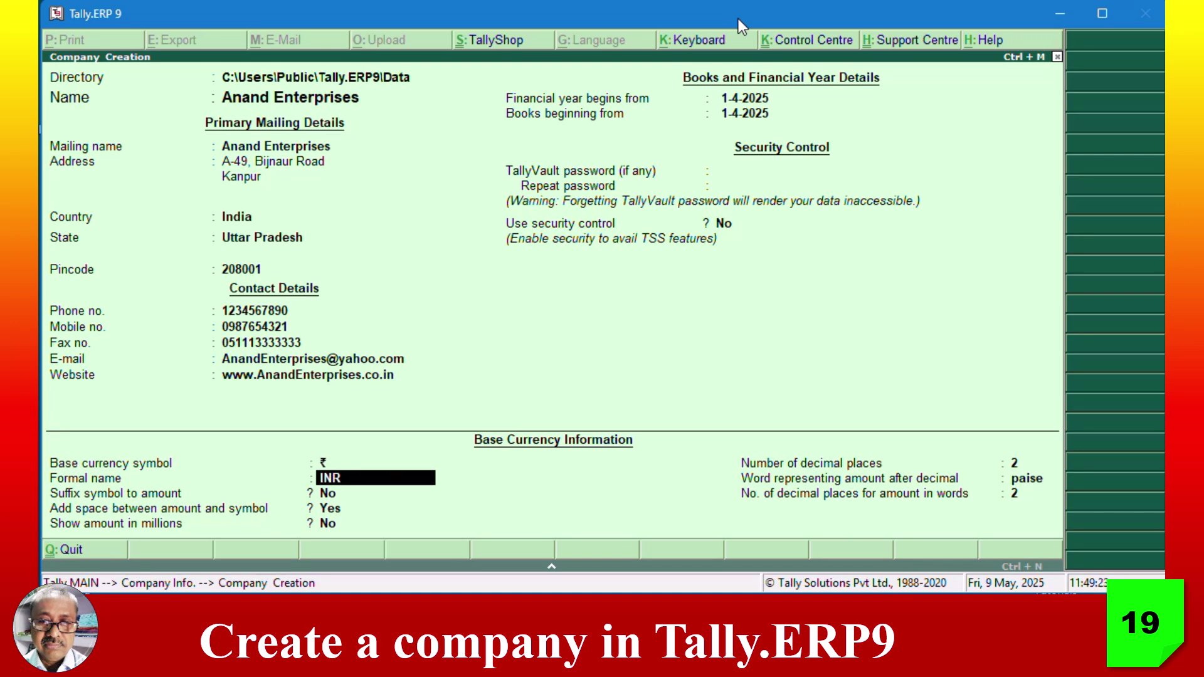
{"action": "key", "text": "Return"}
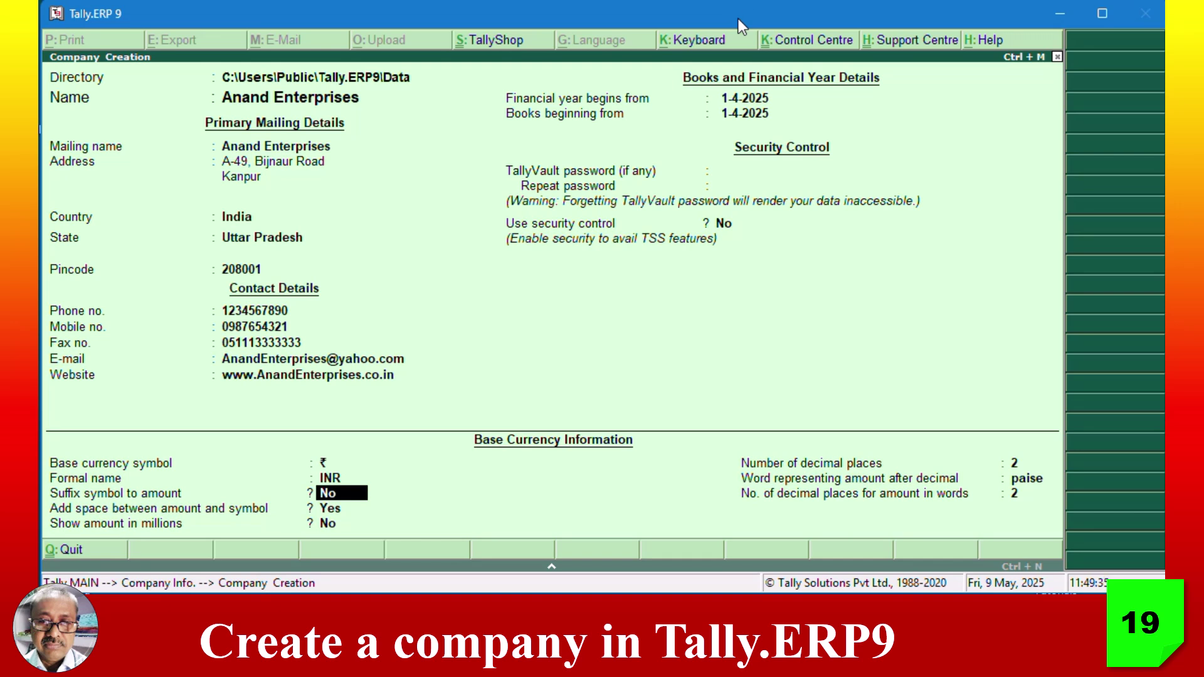
{"action": "key", "text": "Return"}
{"action": "key", "text": "Return"}
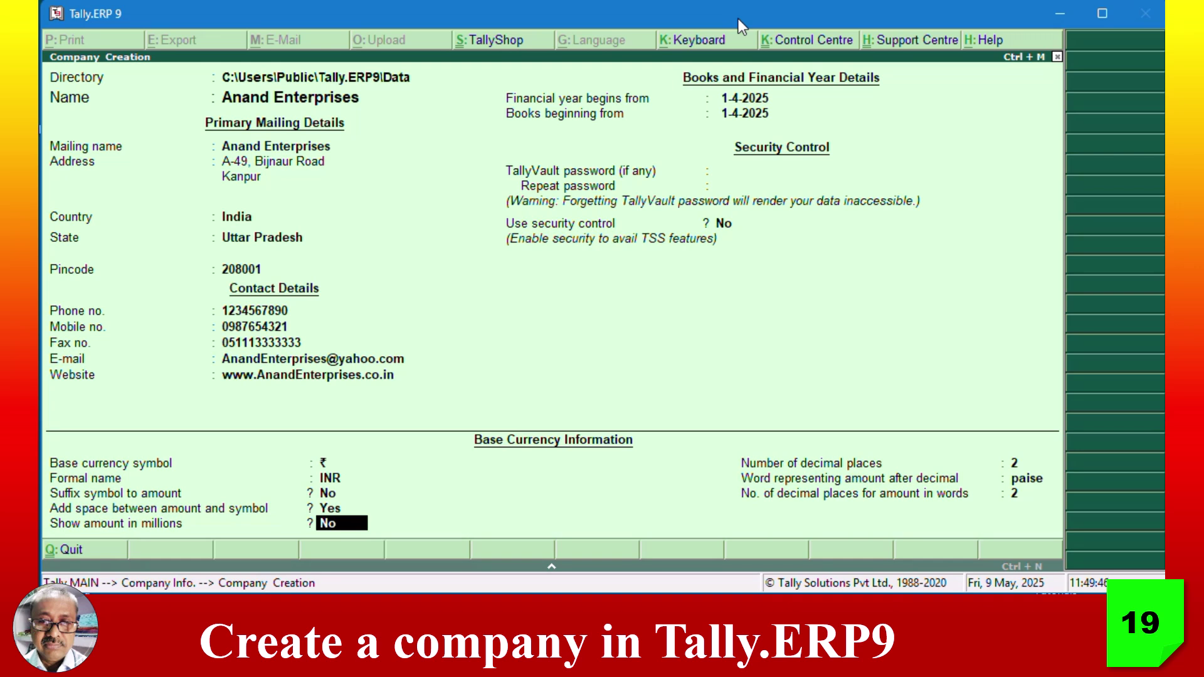
{"action": "key", "text": "Return"}
{"action": "key", "text": "Return"}
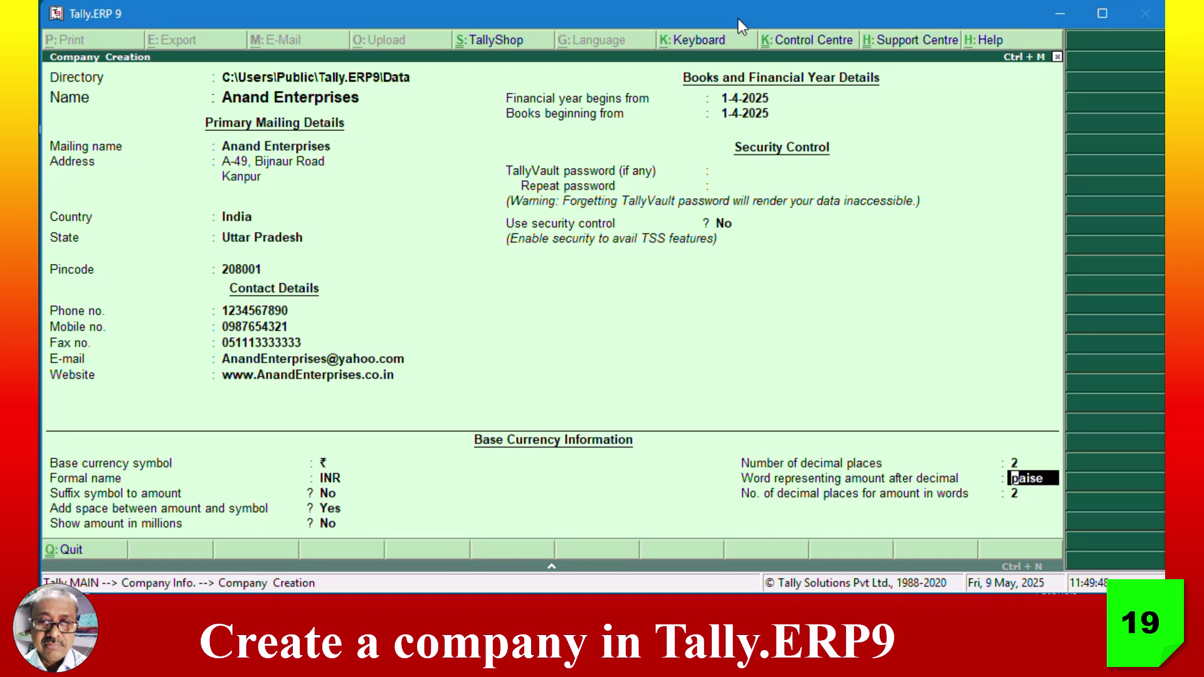
{"action": "key", "text": "Return"}
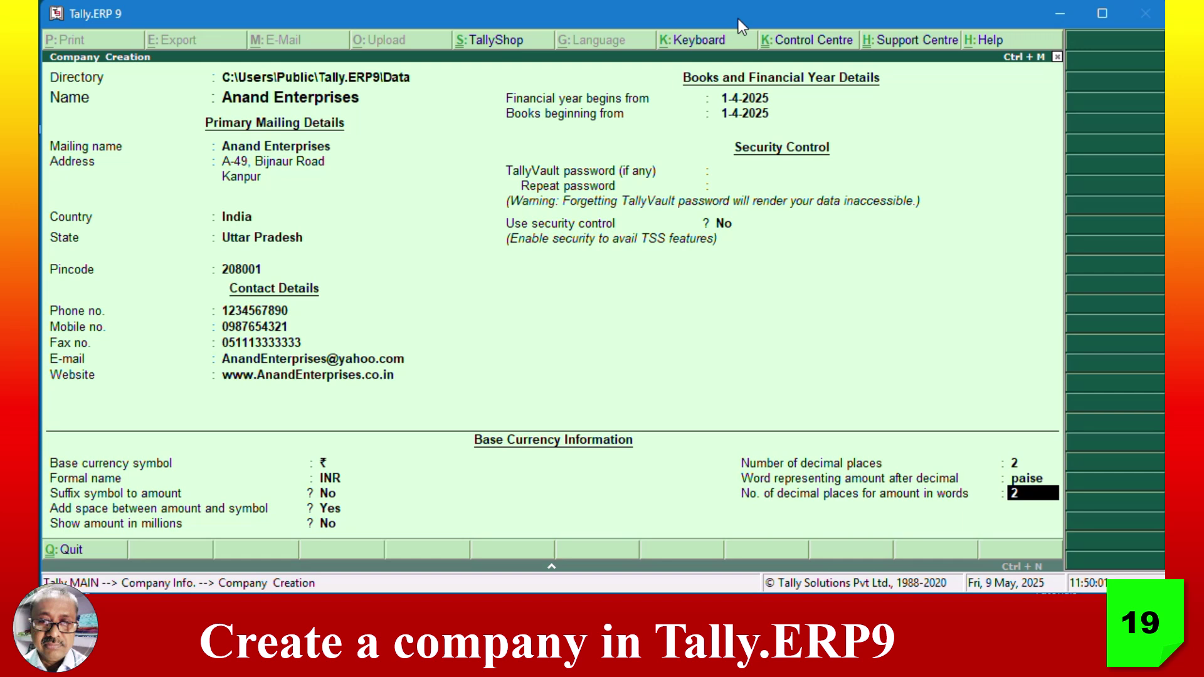
{"action": "key", "text": "Return"}
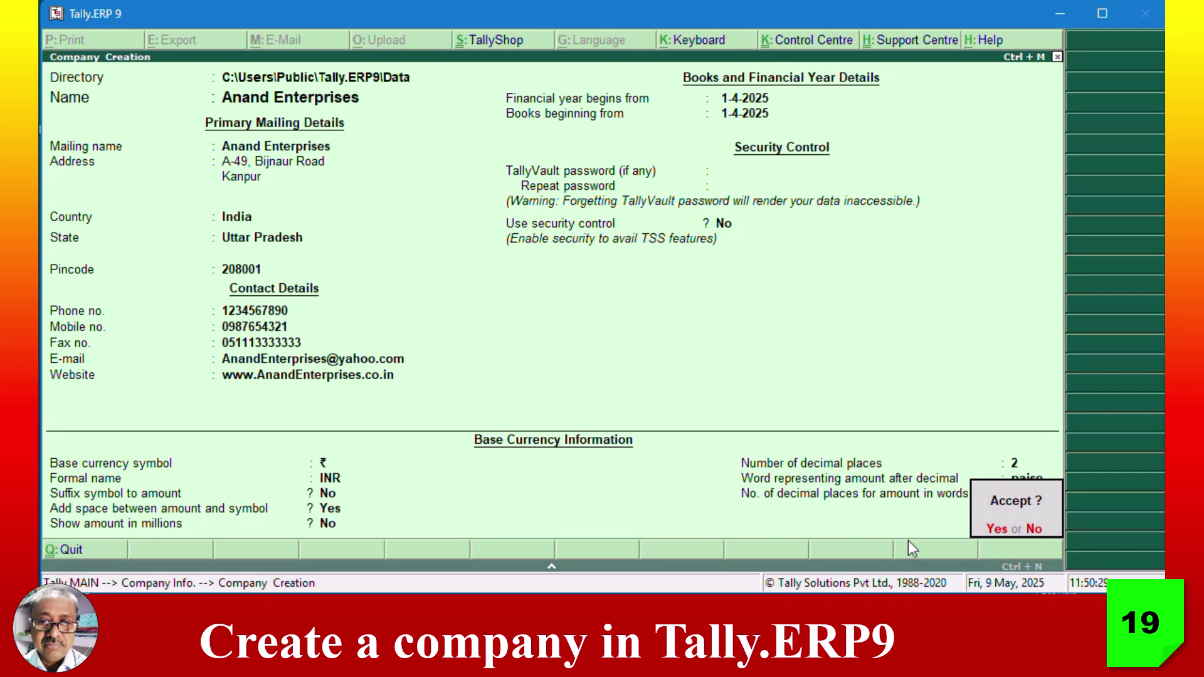
- Save Anand Enterprises, then open it via Company Info > Alter to review its details
{"action": "key", "text": "Return"}
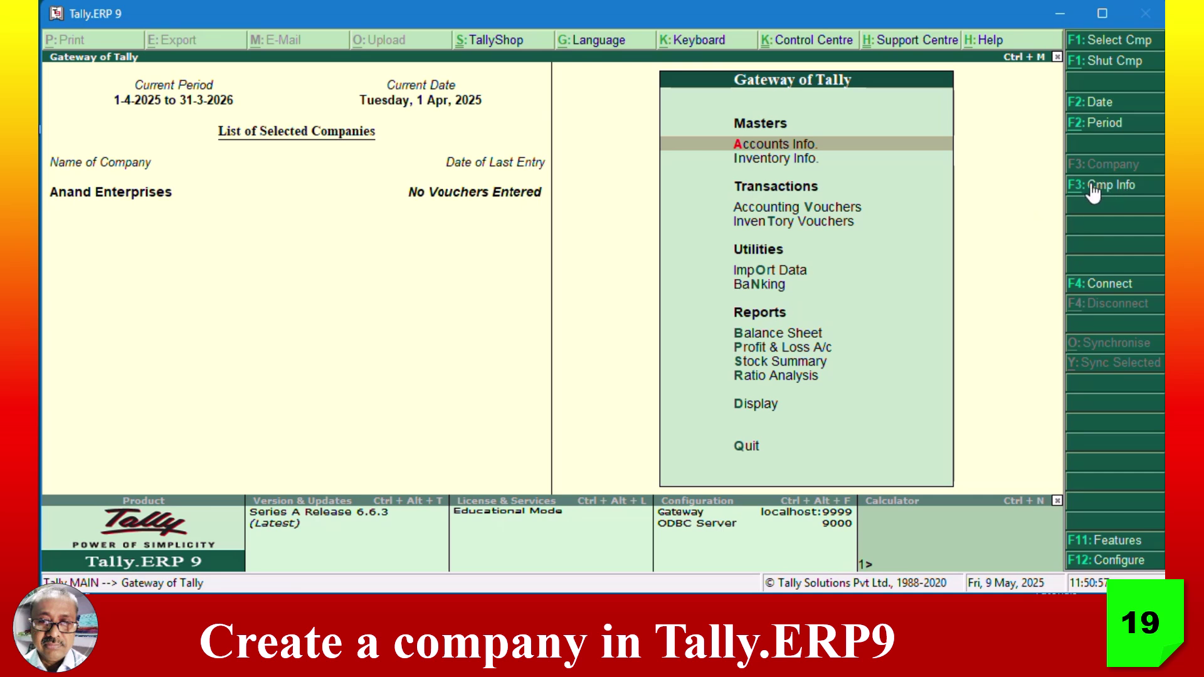
{"action": "left_click", "coordinate": [1111, 188]}
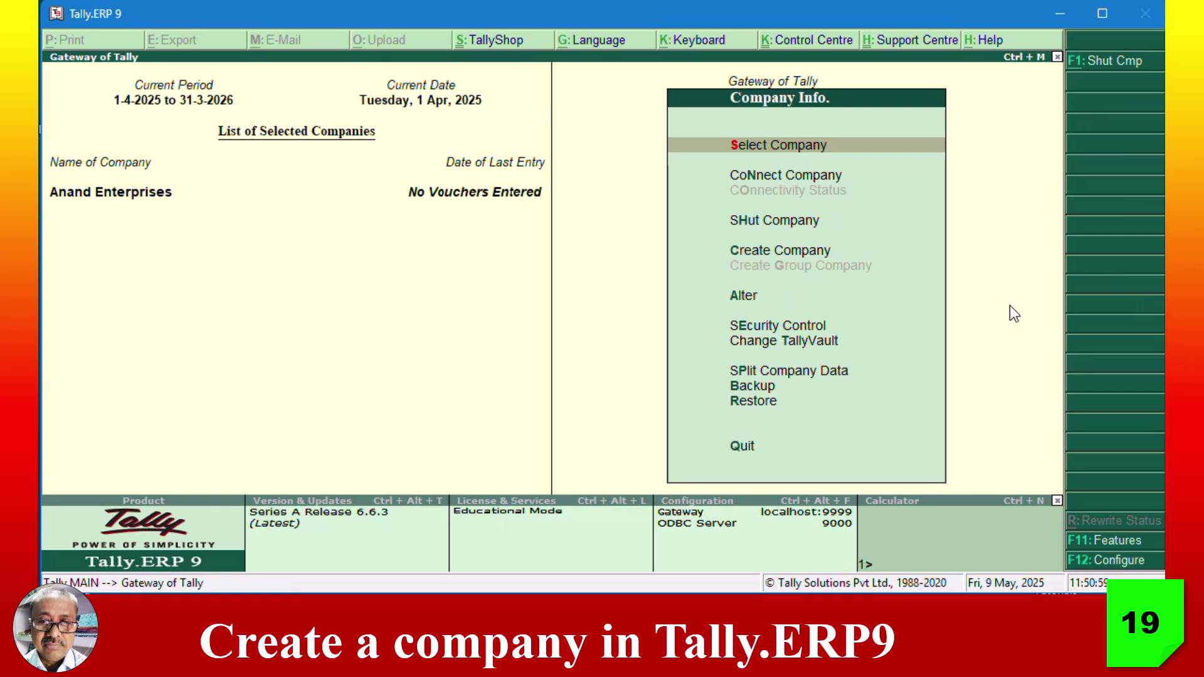
{"action": "left_click", "coordinate": [751, 294]}
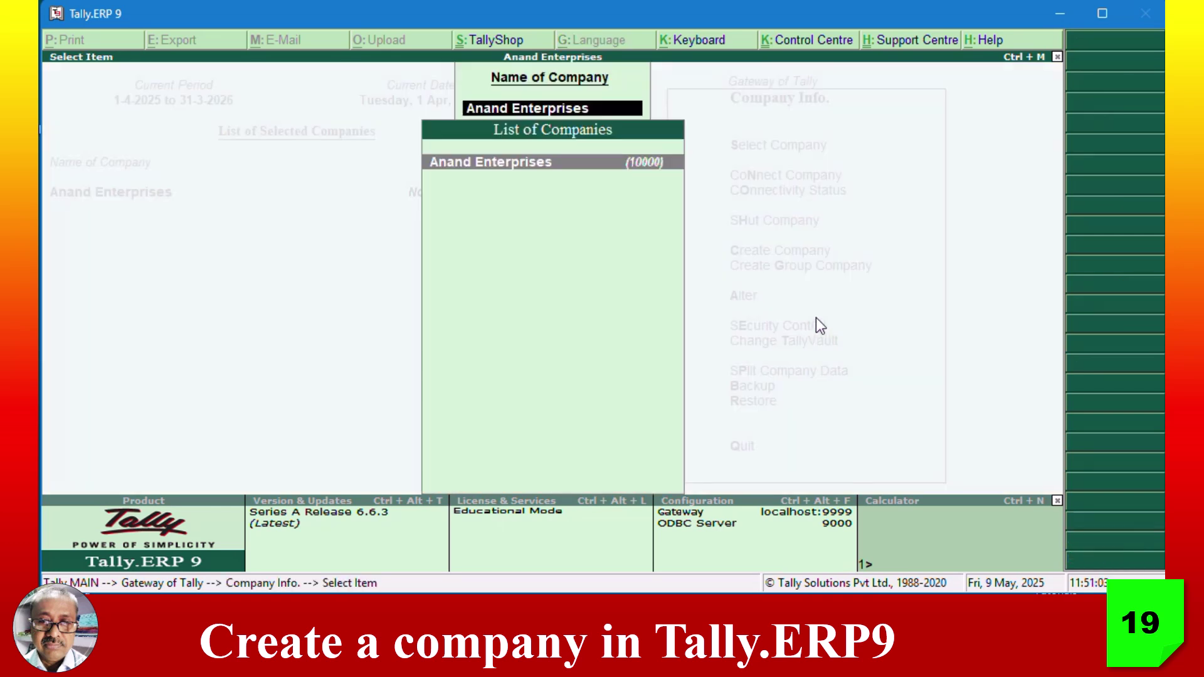
{"action": "left_click", "coordinate": [563, 167]}
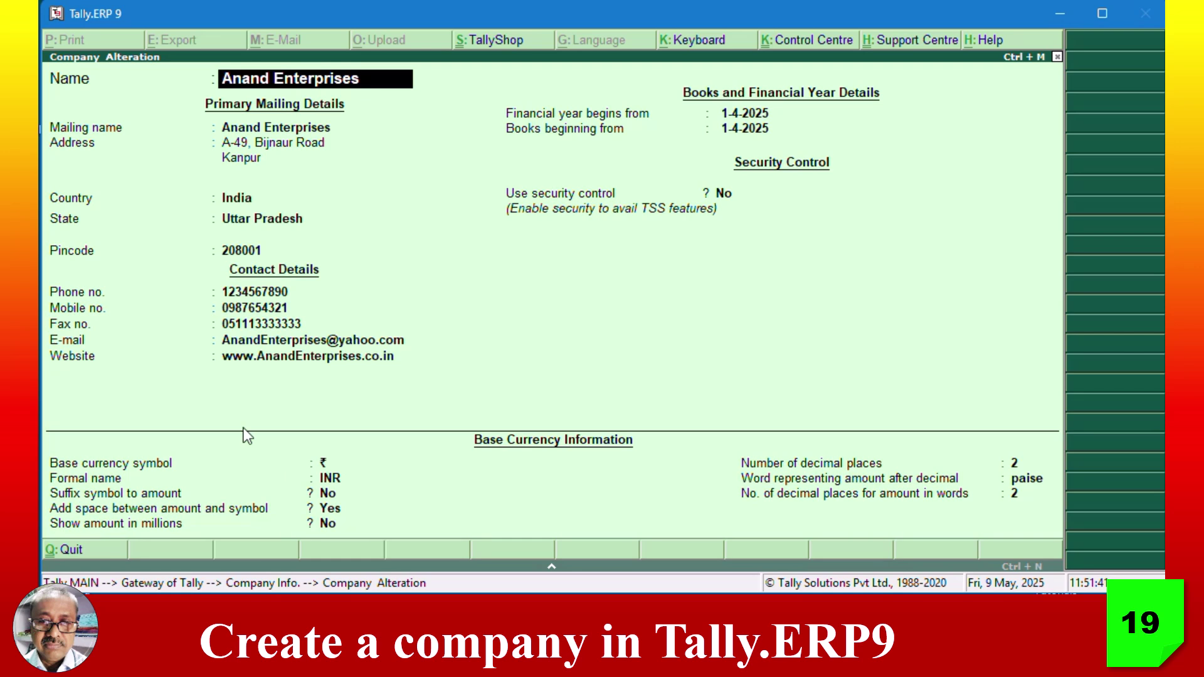
- Quit Company Alteration without changes and back out to the Gateway of Tally
{"action": "left_click", "coordinate": [76, 552]}
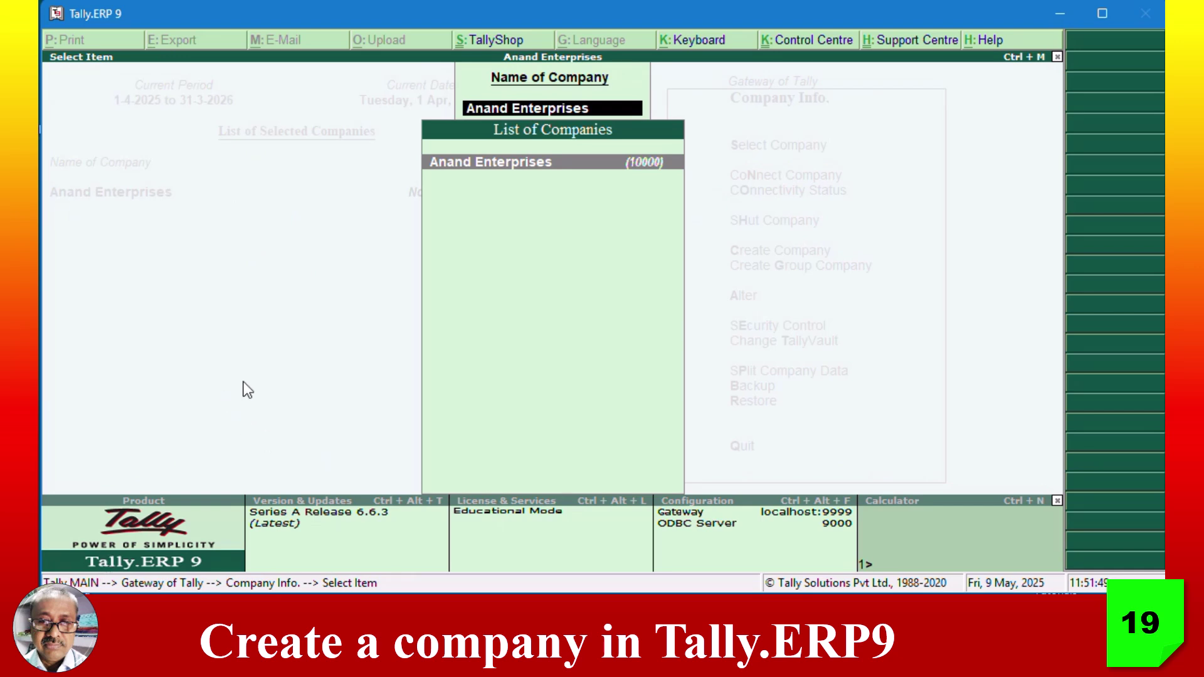
{"action": "key", "text": "Escape"}
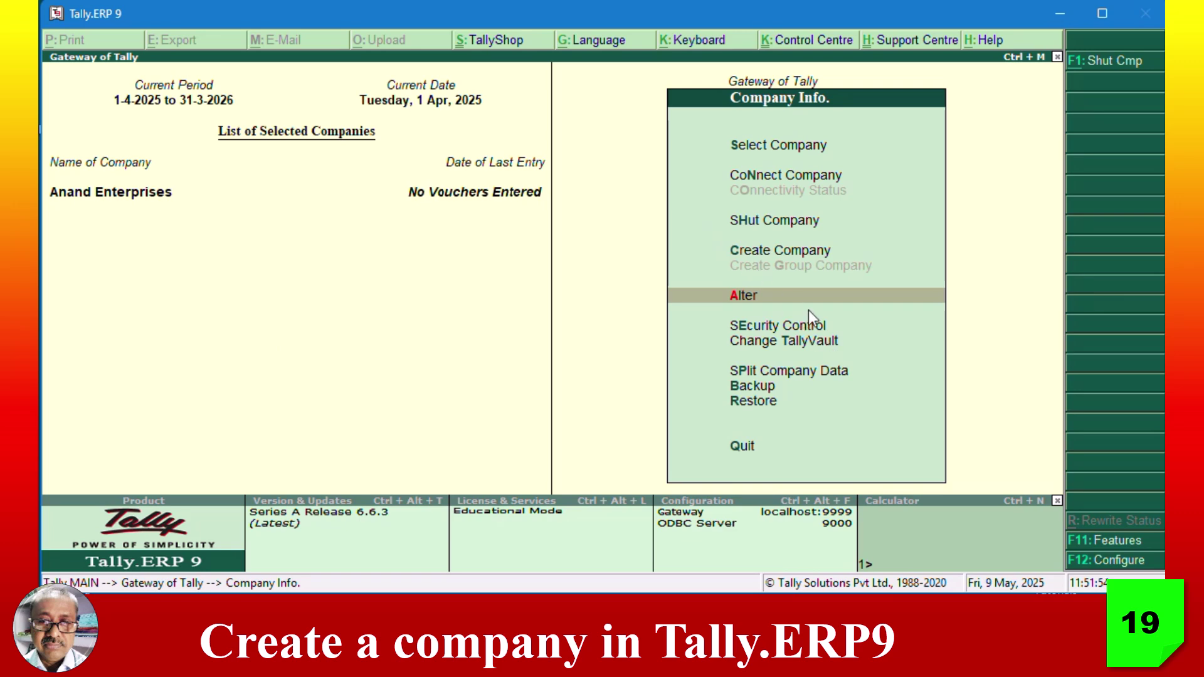
{"action": "key", "text": "Escape"}
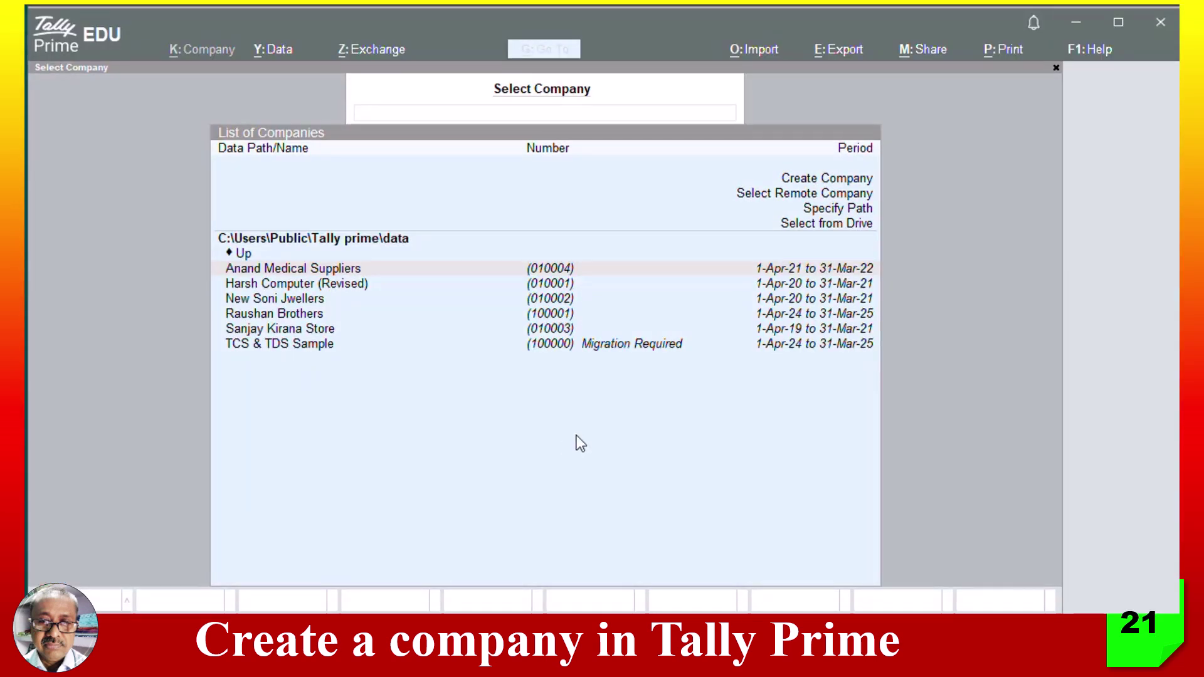
- In Tally Prime's List of Companies, browse the six existing companies and choose Create Company
{"action": "left_click", "coordinate": [435, 22]}
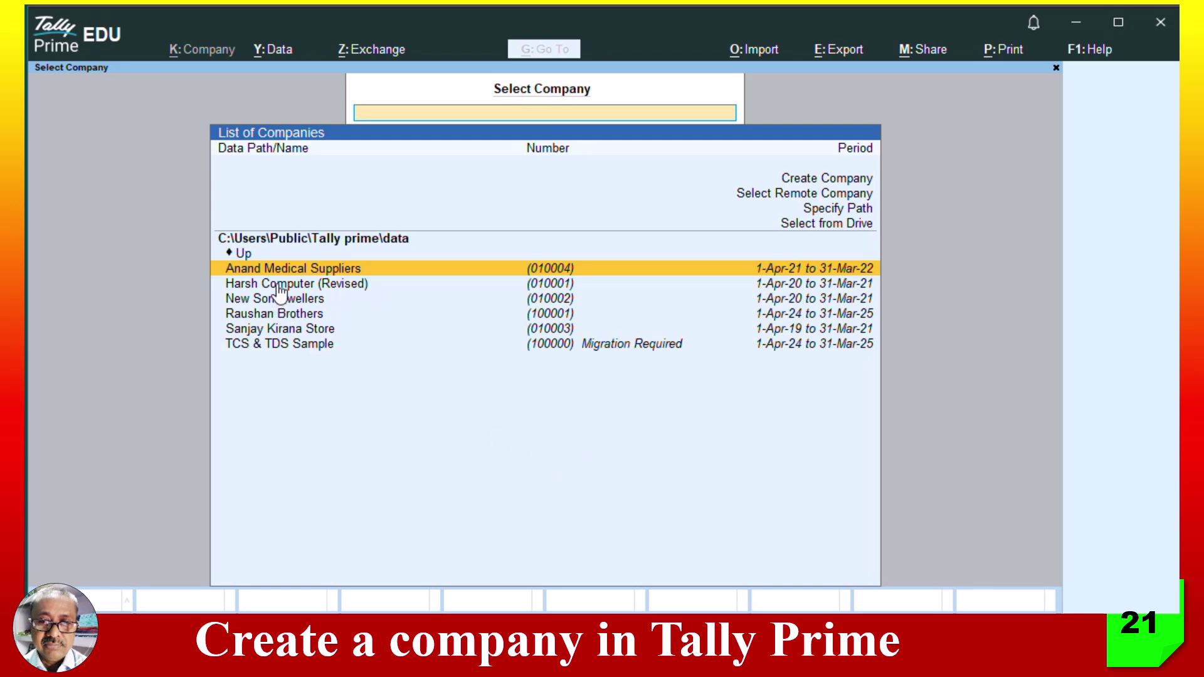
{"action": "key", "text": "Down"}
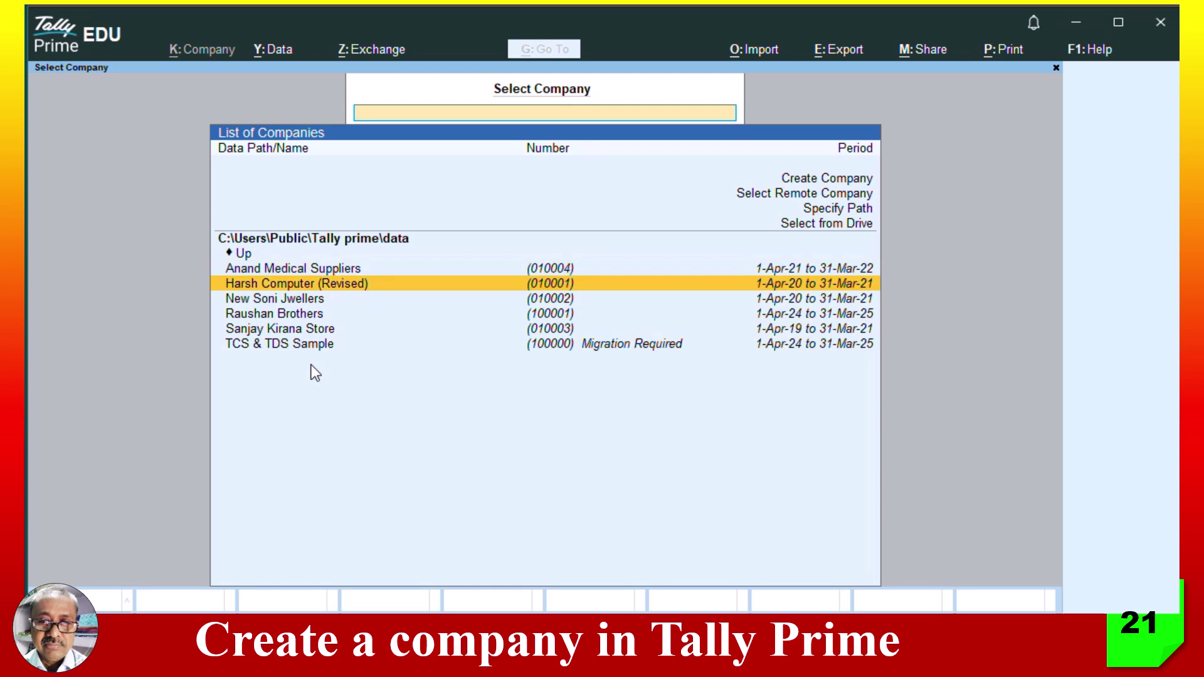
{"action": "key", "text": "Down"}
{"action": "key", "text": "Down"}
{"action": "key", "text": "Up"}
{"action": "key", "text": "Up"}
{"action": "key", "text": "Up"}
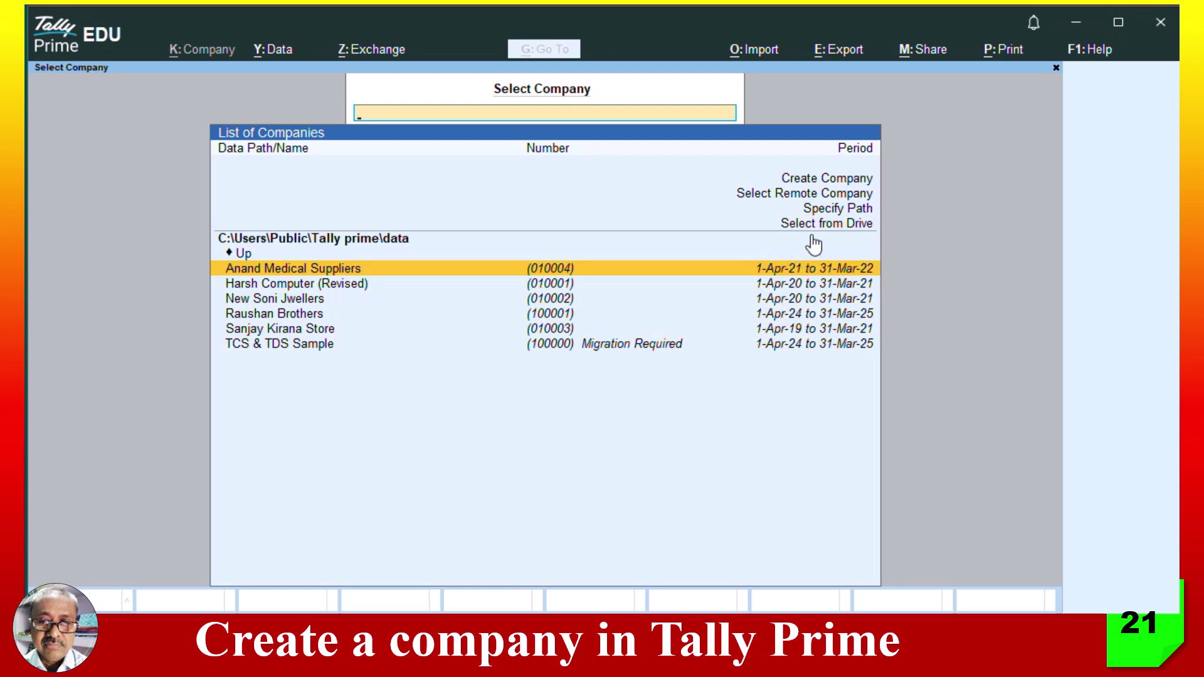
{"action": "left_click", "coordinate": [821, 180]}
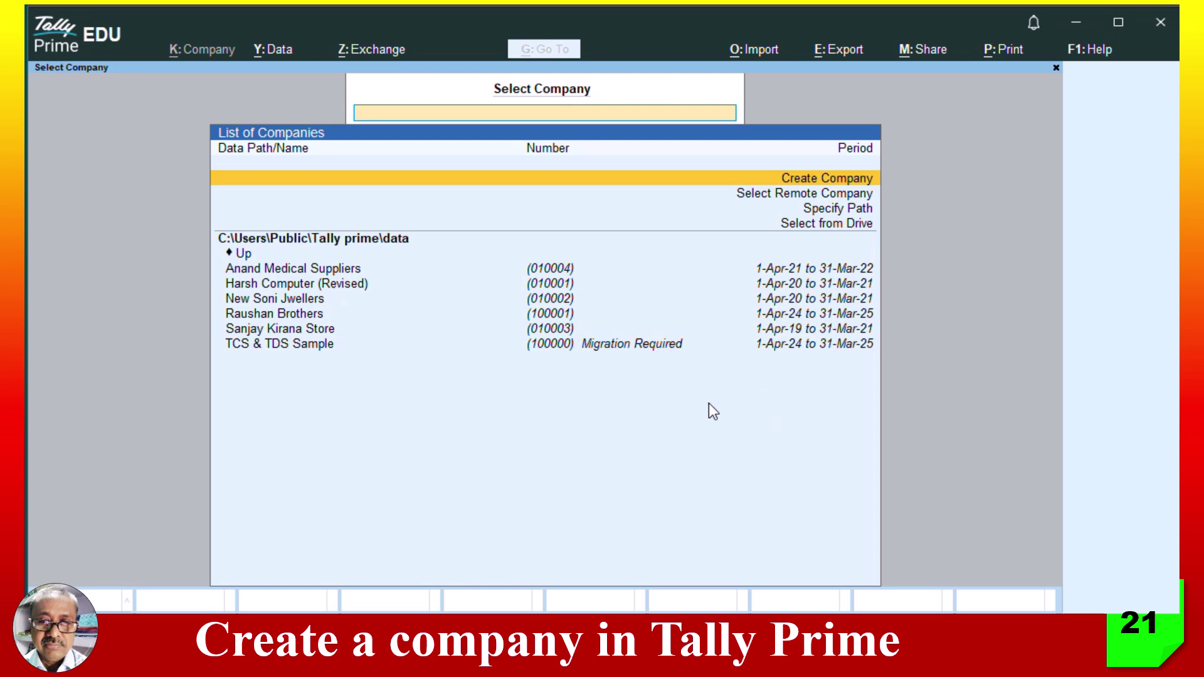
- Name the new company Anand Enterprises and keep it as the mailing name
{"action": "key", "text": "Return"}
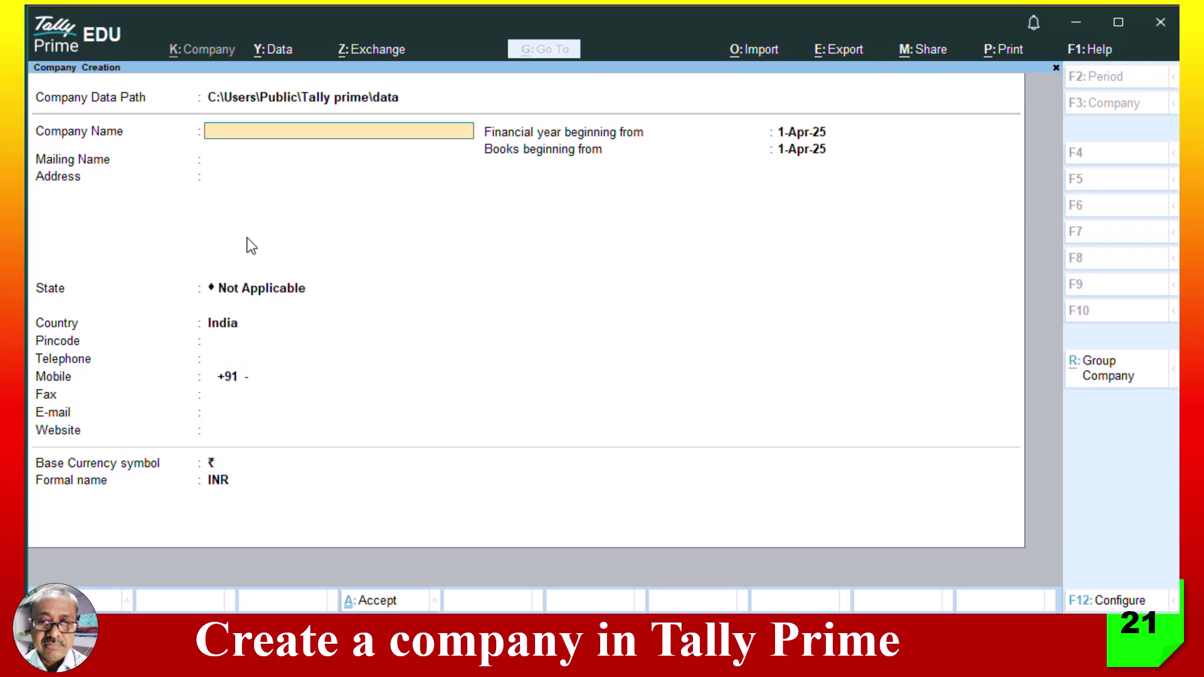
{"action": "type", "text": "Anand Enterprises"}
{"action": "key", "text": "Return"}
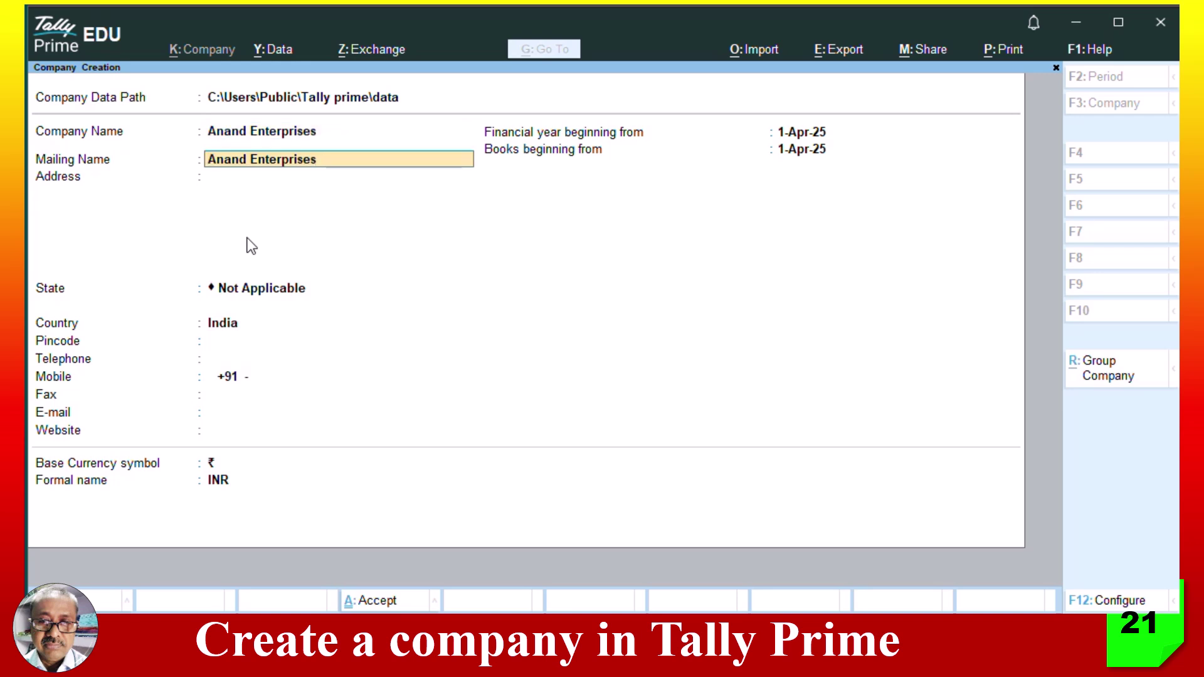
{"action": "key", "text": "Return"}
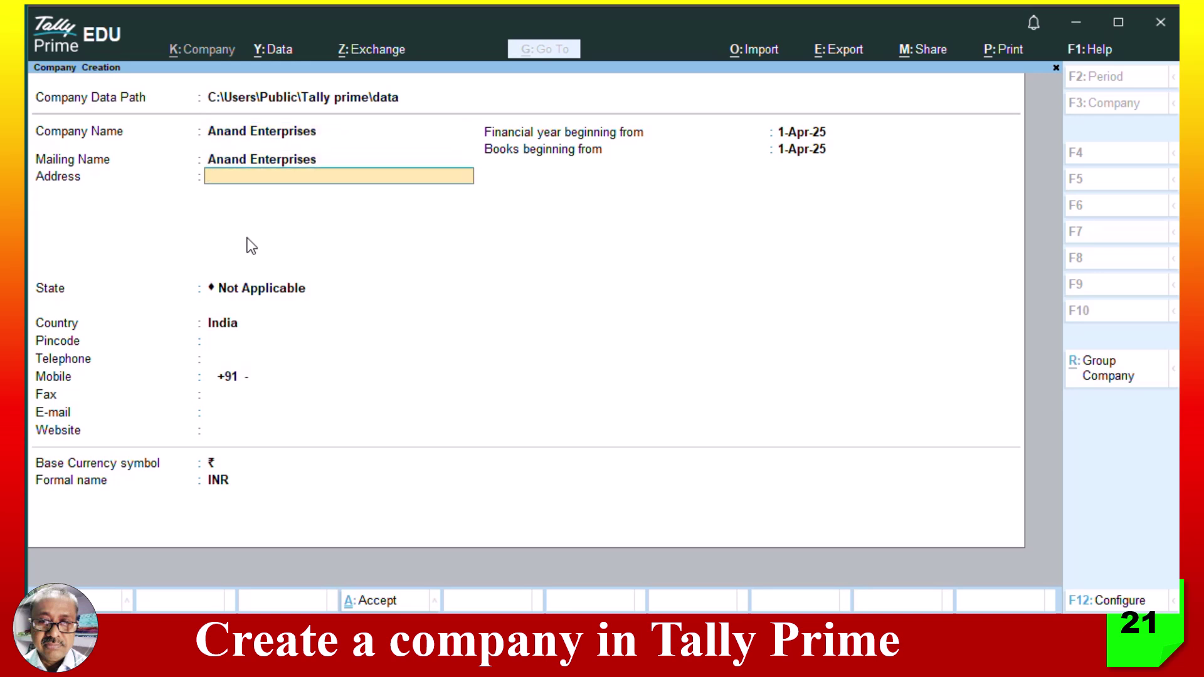
- Enter the two-line street address ending in the city line, and set state to Uttar Pradesh
{"action": "key", "text": "Return"}
{"action": "type", "text": "Kanp"}
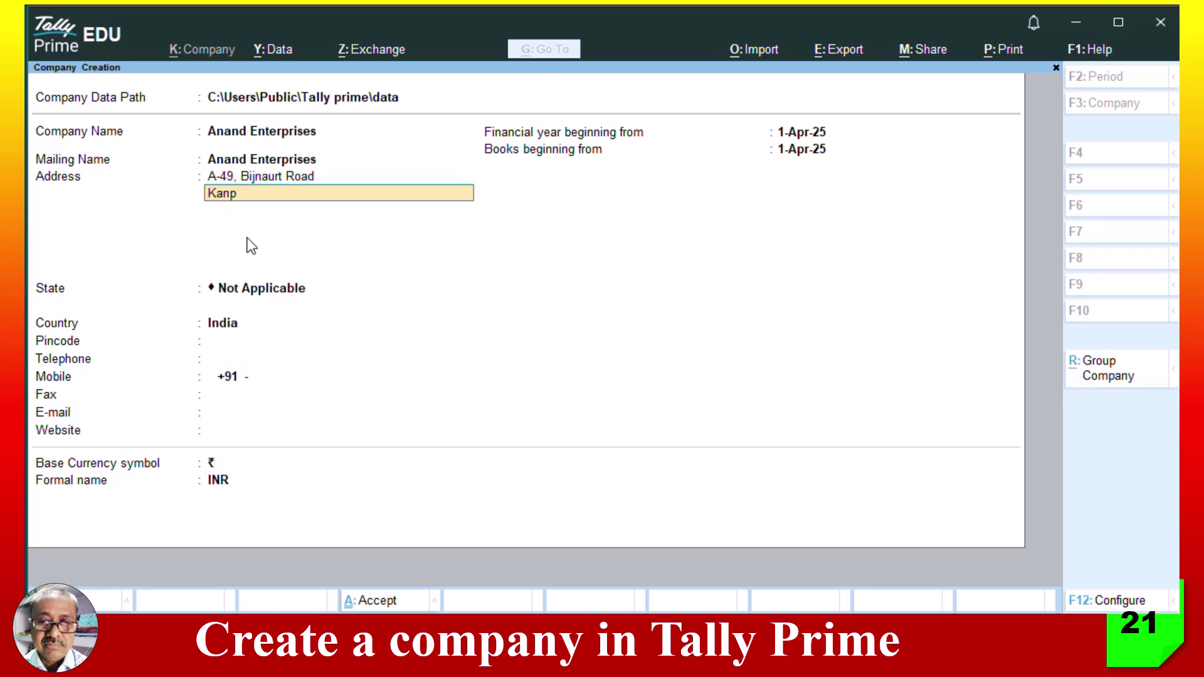
{"action": "type", "text": "ur"}
{"action": "key", "text": "Return"}
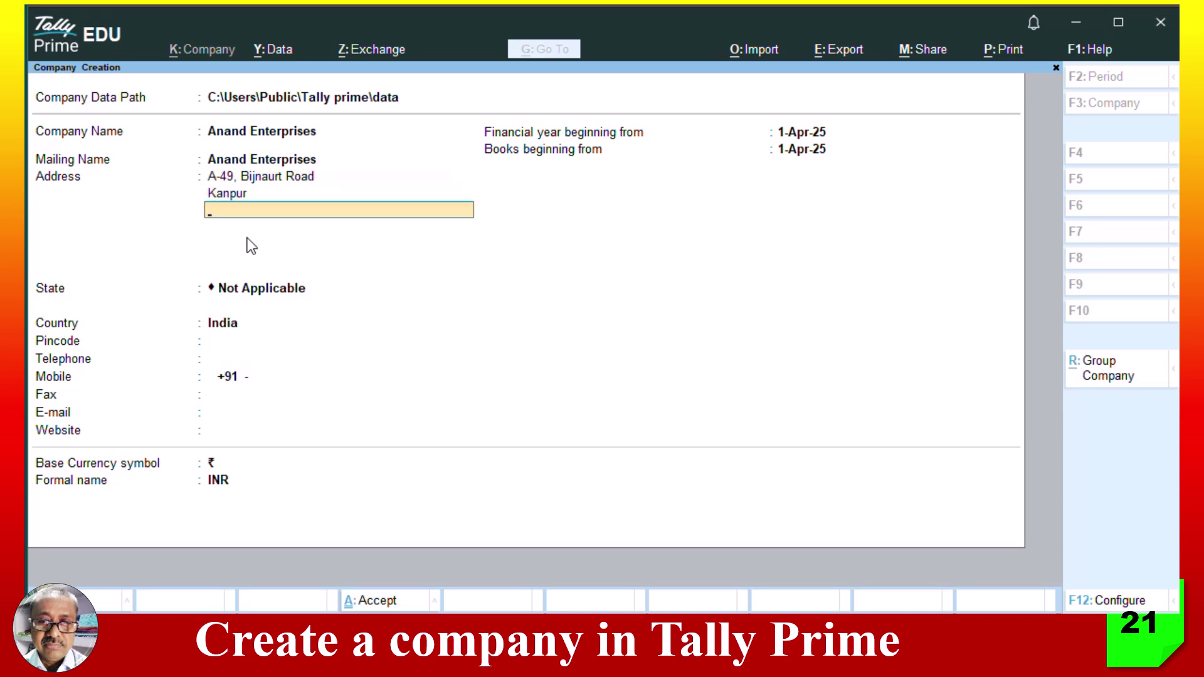
{"action": "key", "text": "Return"}
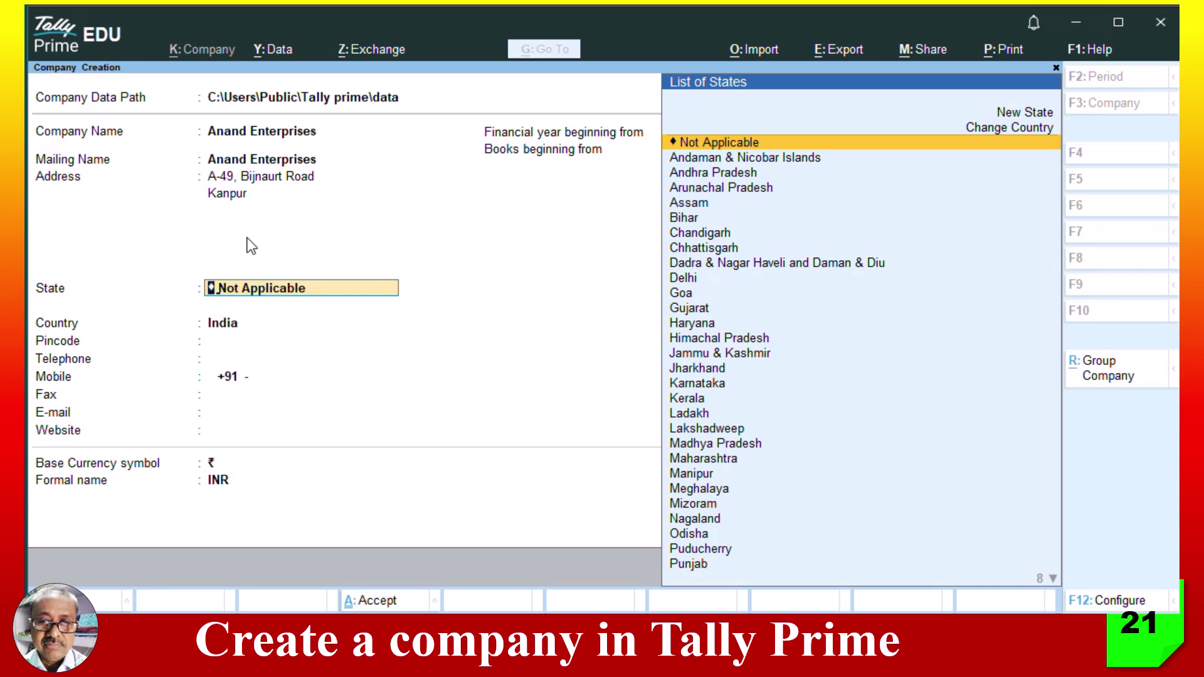
{"action": "type", "text": "Utt"}
{"action": "key", "text": "Down"}
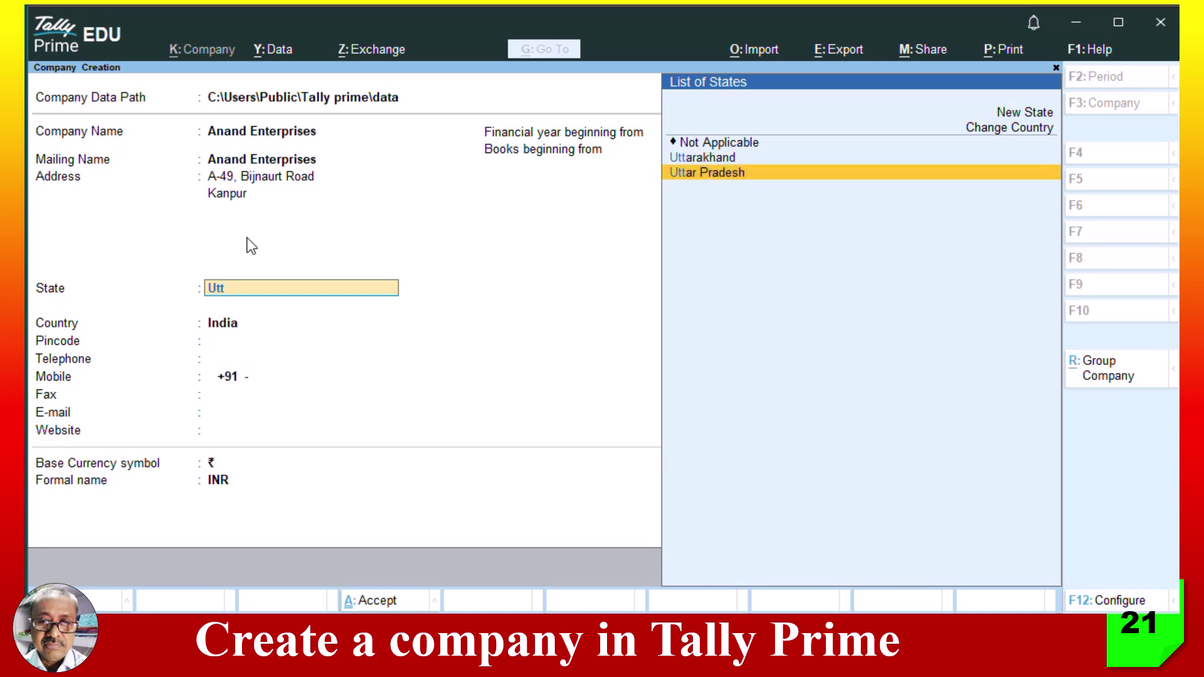
{"action": "key", "text": "Return"}
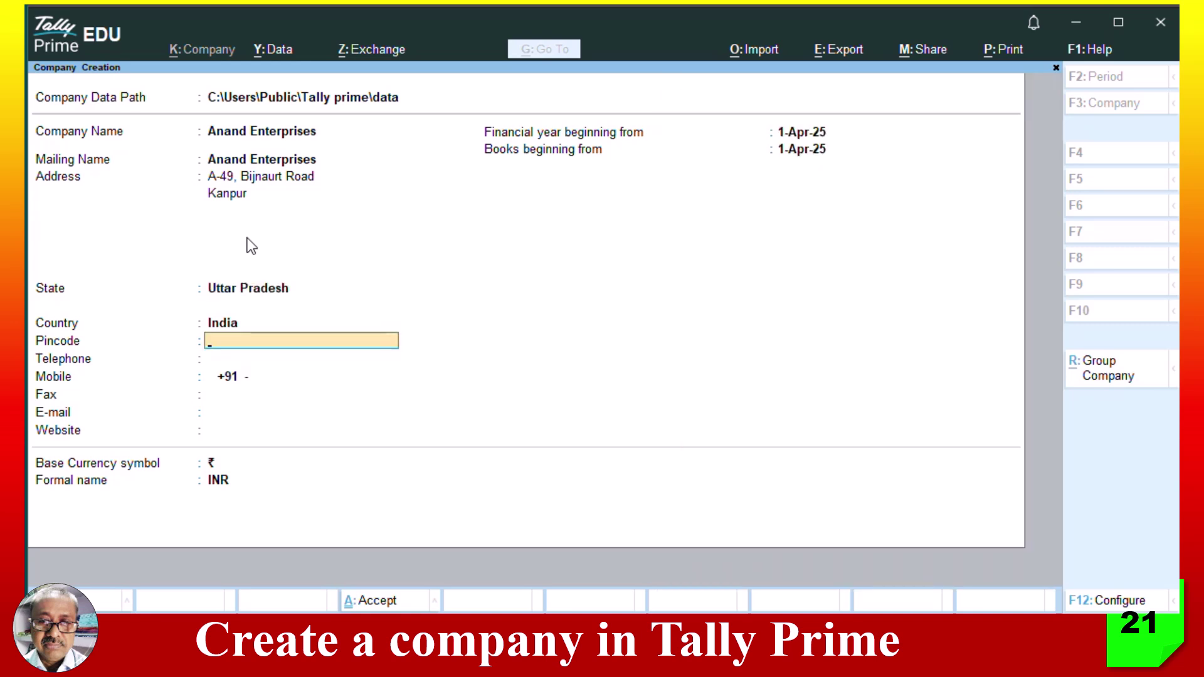
- Enter the pincode, telephone number, mobile number and fax number
{"action": "type", "text": "208001"}
{"action": "key", "text": "Return"}
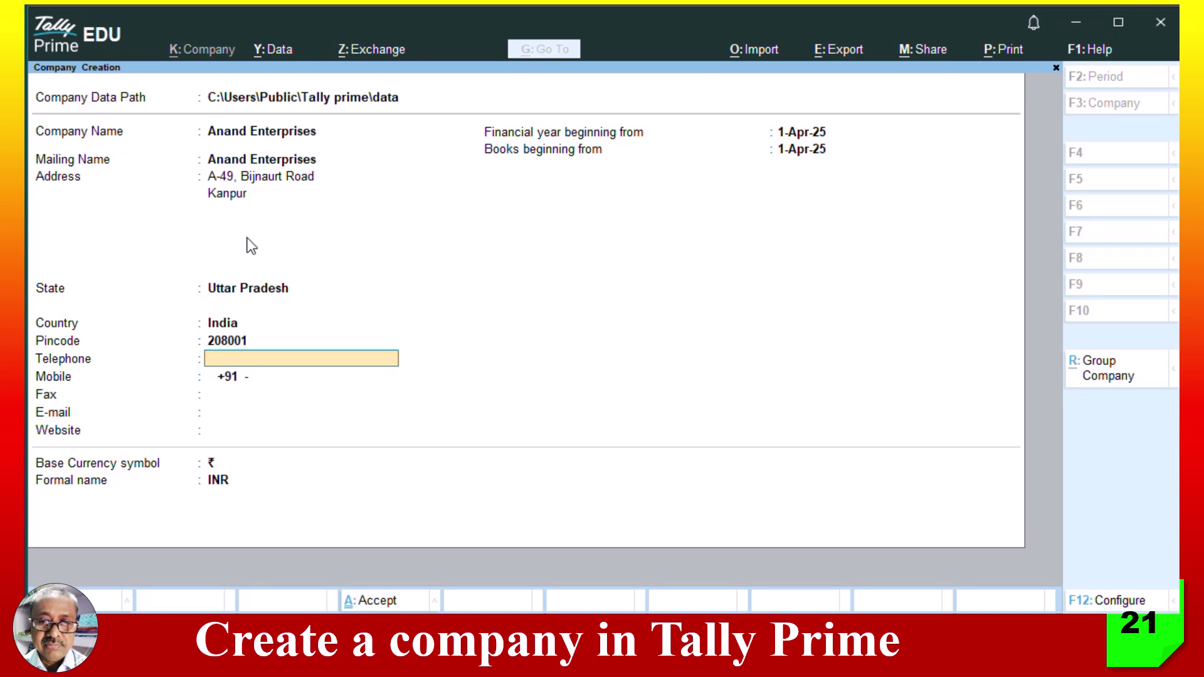
{"action": "type", "text": "1234567890"}
{"action": "key", "text": "Return"}
{"action": "type", "text": "09"}
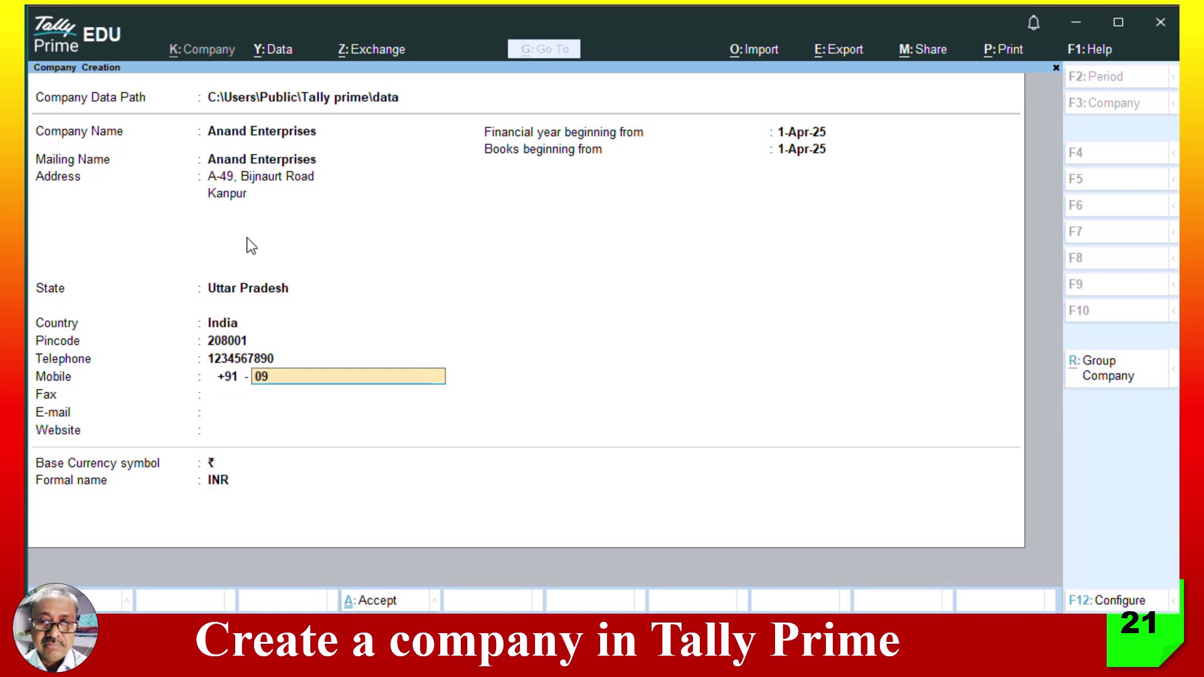
{"action": "type", "text": "87654321"}
{"action": "key", "text": "Return"}
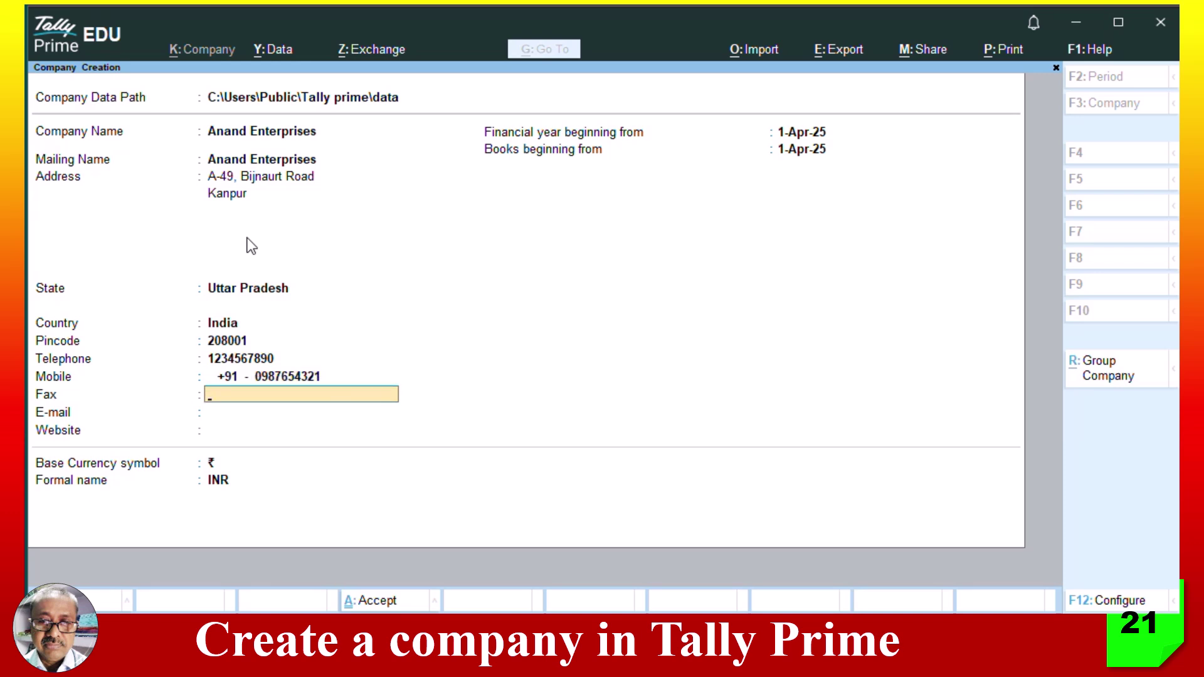
{"action": "type", "text": "051113333333"}
{"action": "key", "text": "Return"}
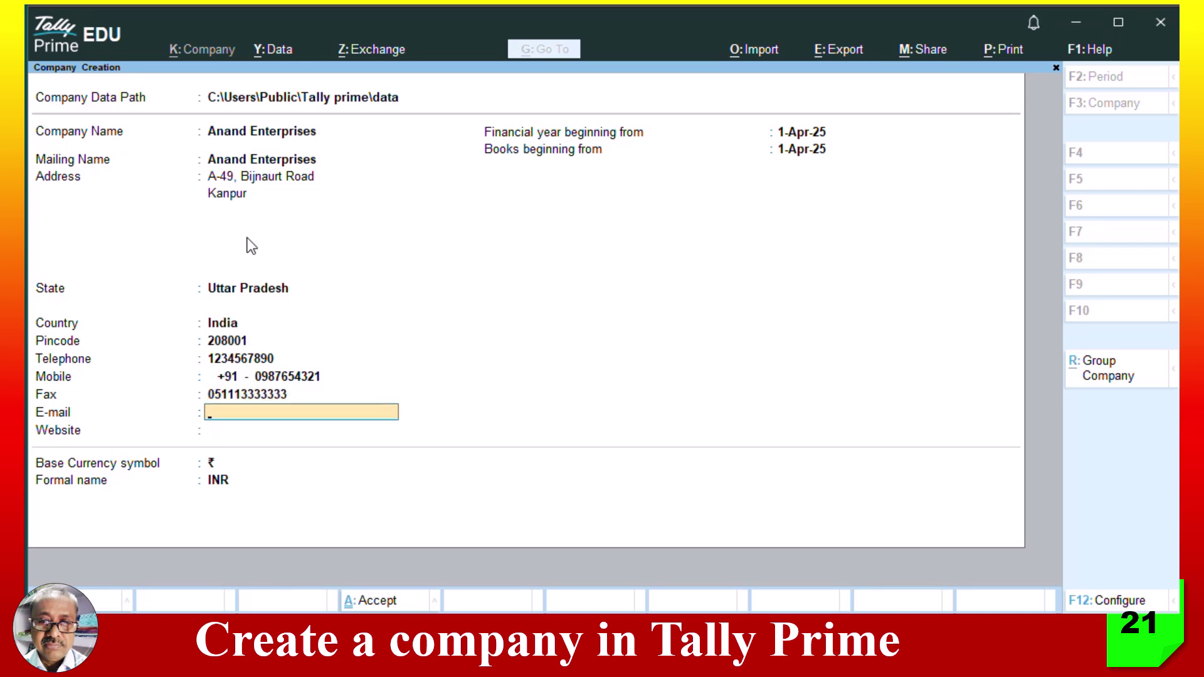
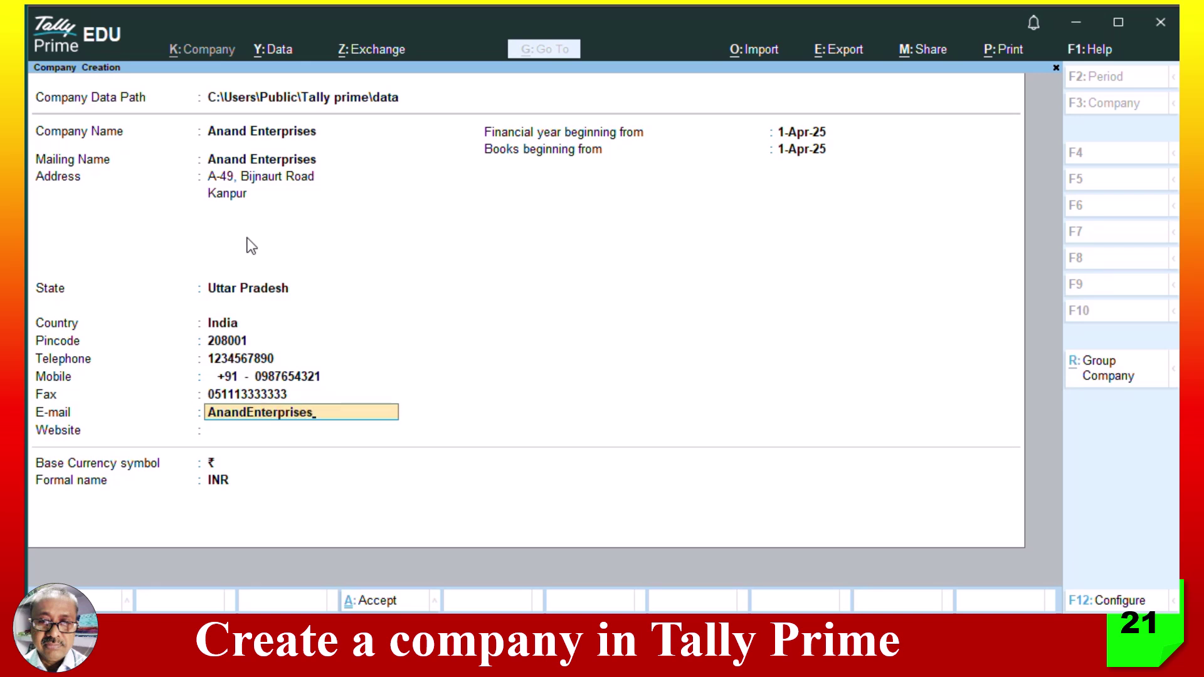
{"action": "key", "text": "Return"}
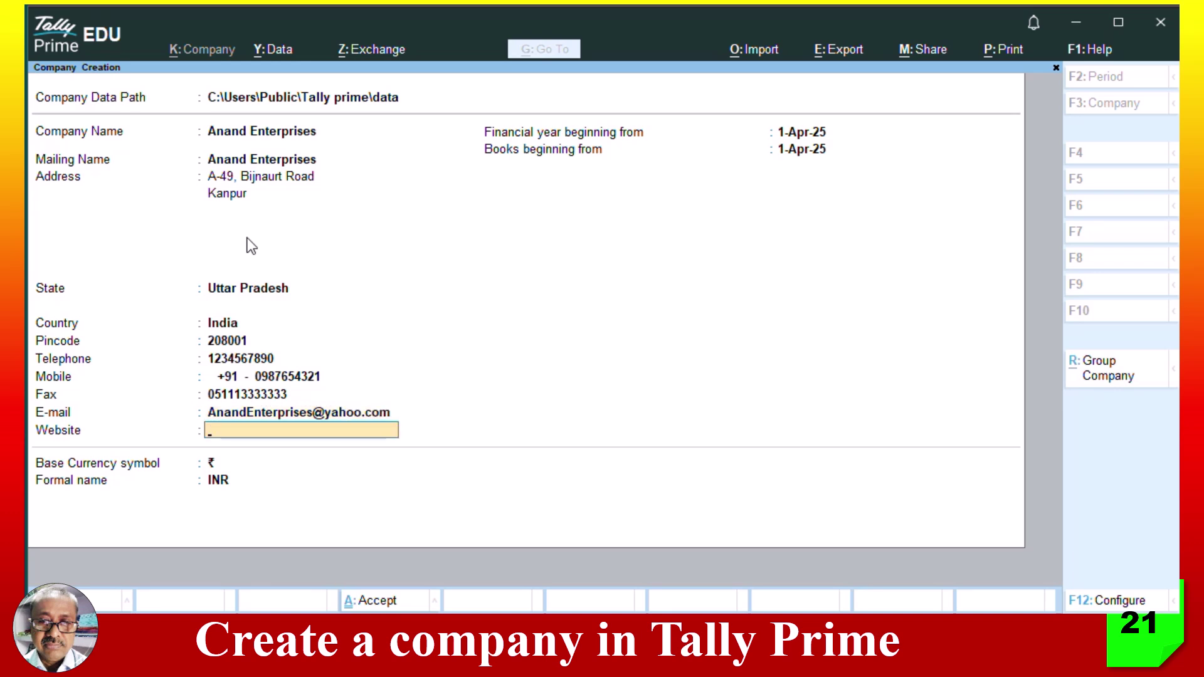
{"action": "type", "text": "www.AnandEnt"}
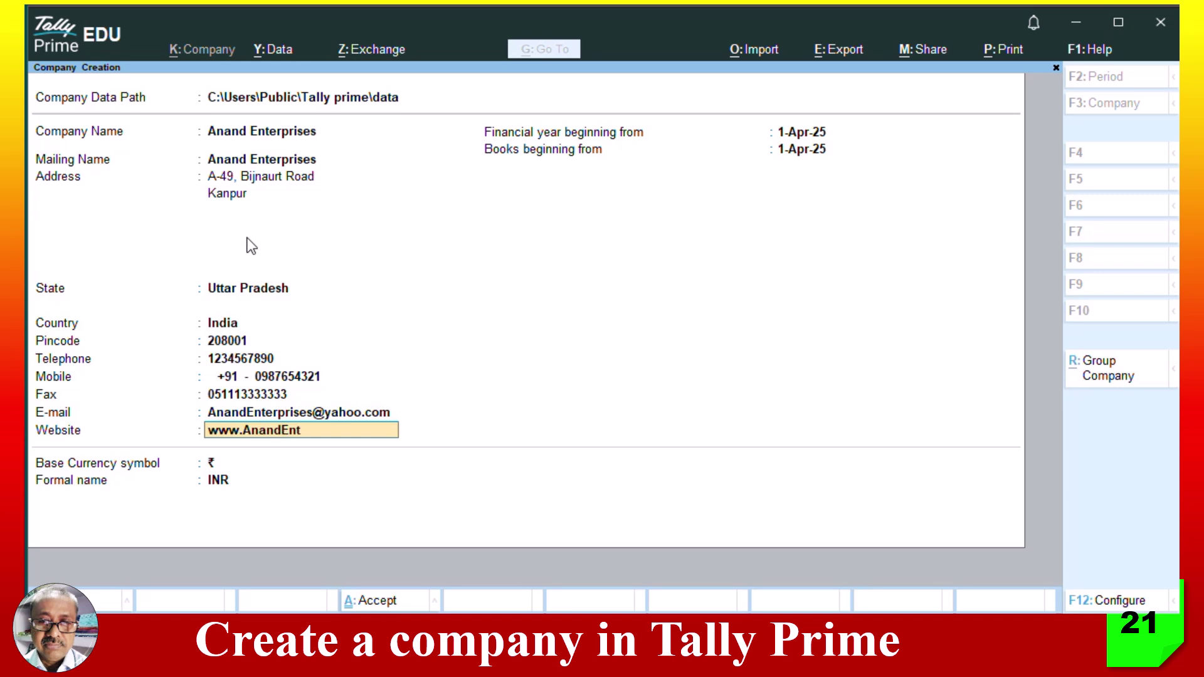
{"action": "type", "text": "erprises.co.in"}
- Keep 1-Apr-25 as financial year and books beginning, keep ₹ INR, and confirm saving the company
{"action": "key", "text": "Return"}
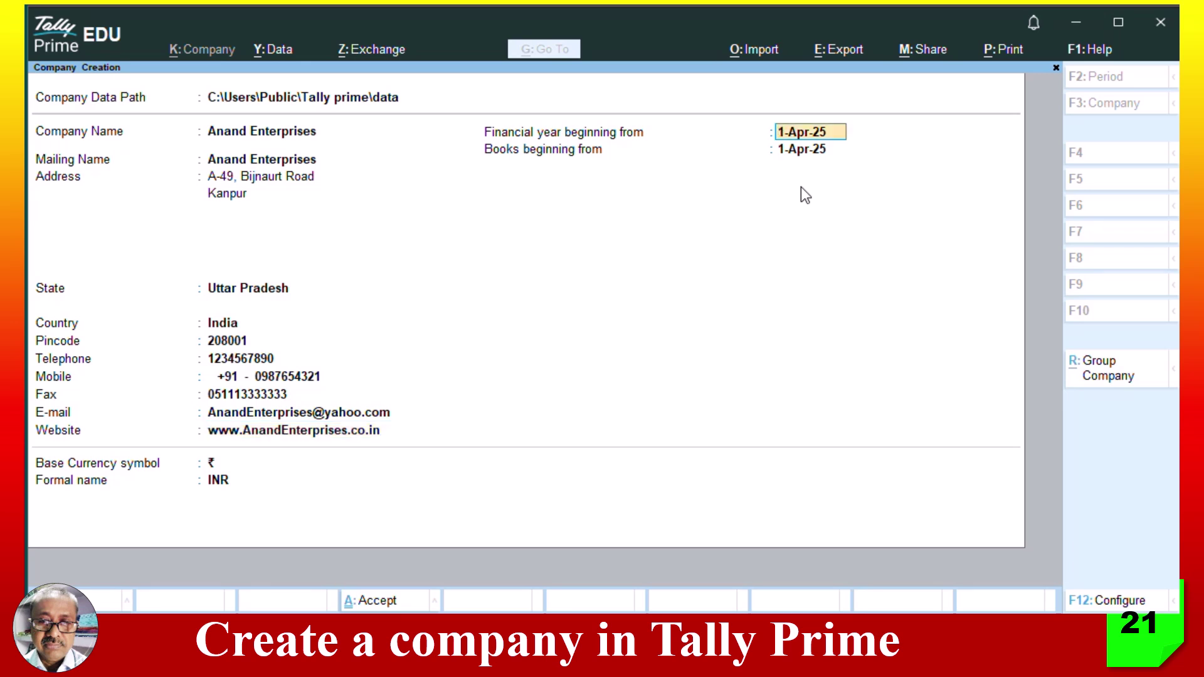
{"action": "key", "text": "Return"}
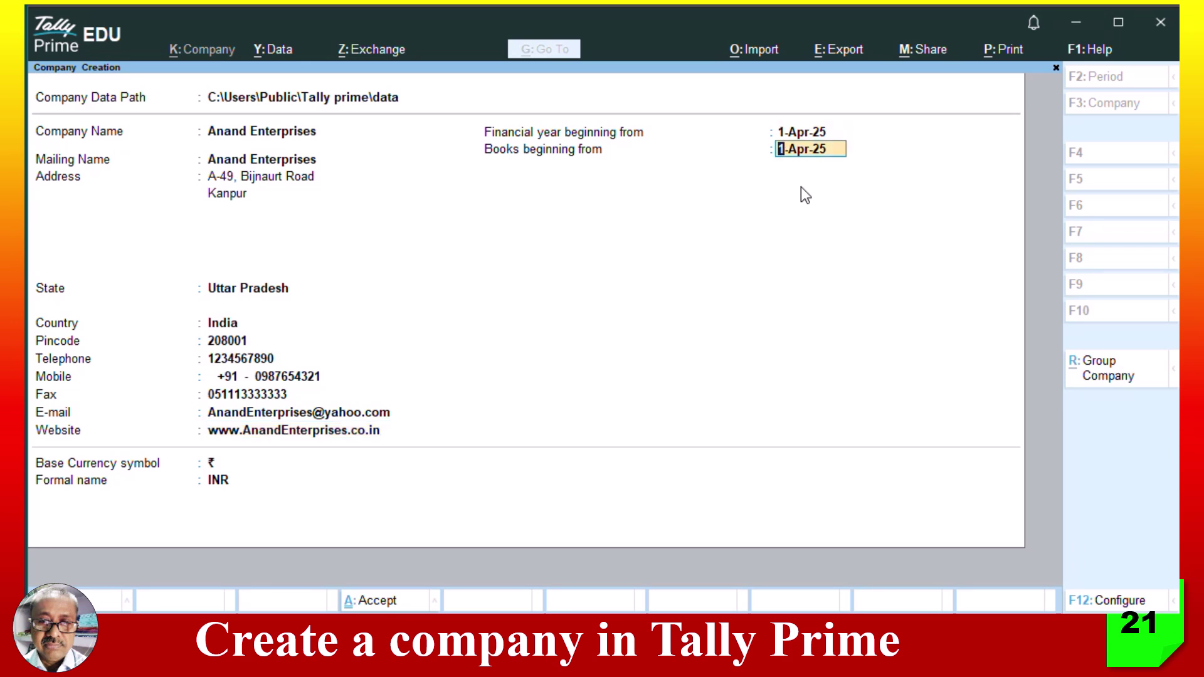
{"action": "key", "text": "Return"}
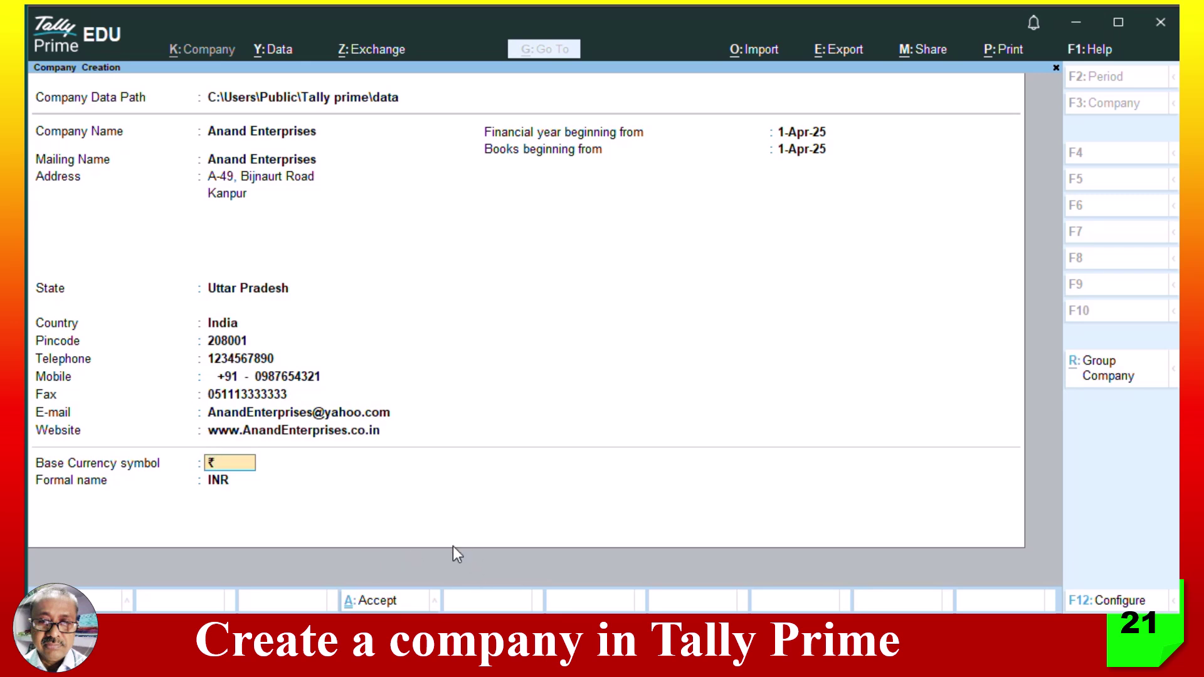
{"action": "key", "text": "Return"}
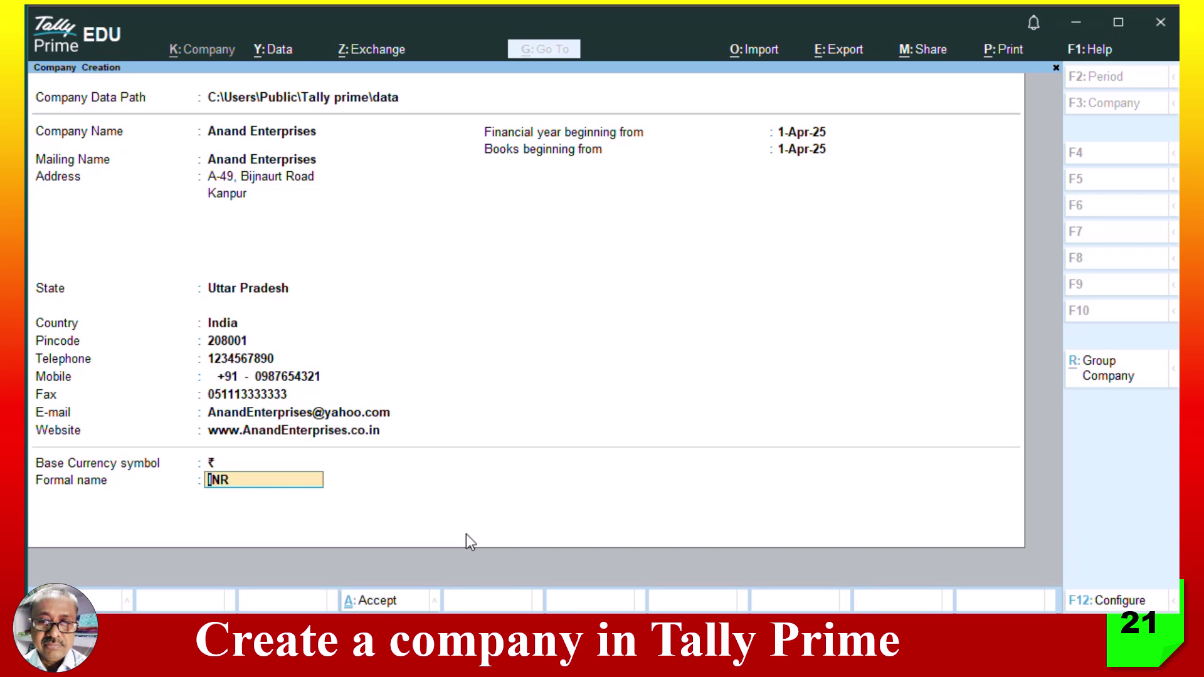
{"action": "key", "text": "Return"}
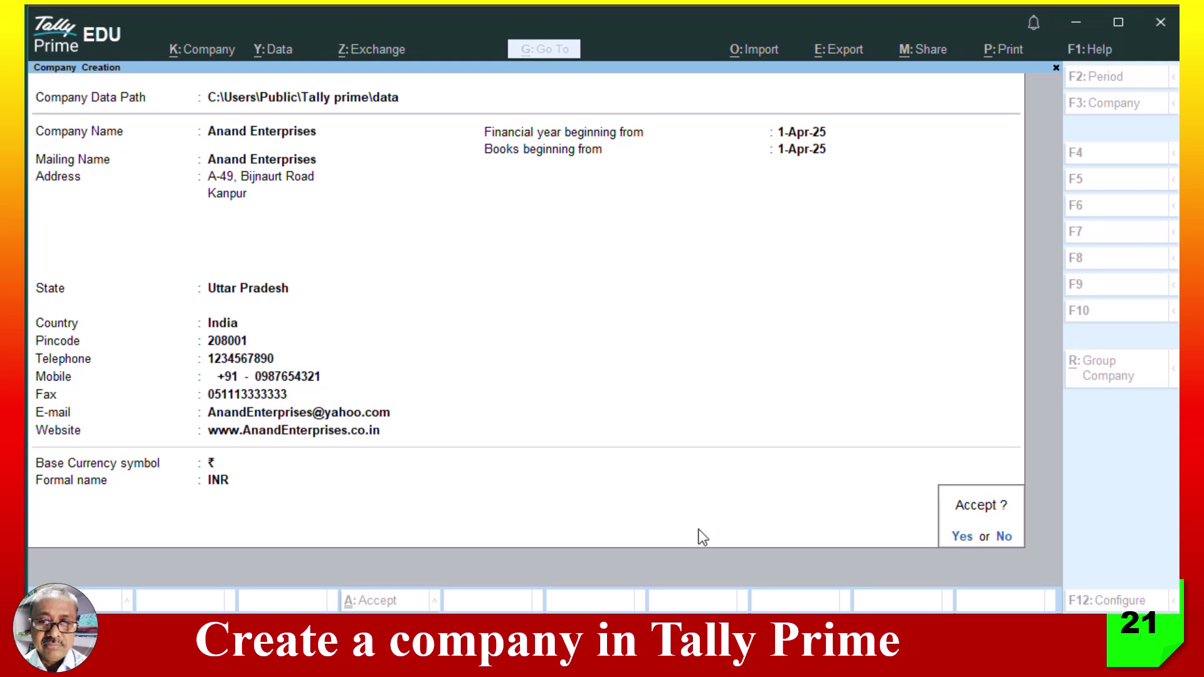
{"action": "key", "text": "Return"}
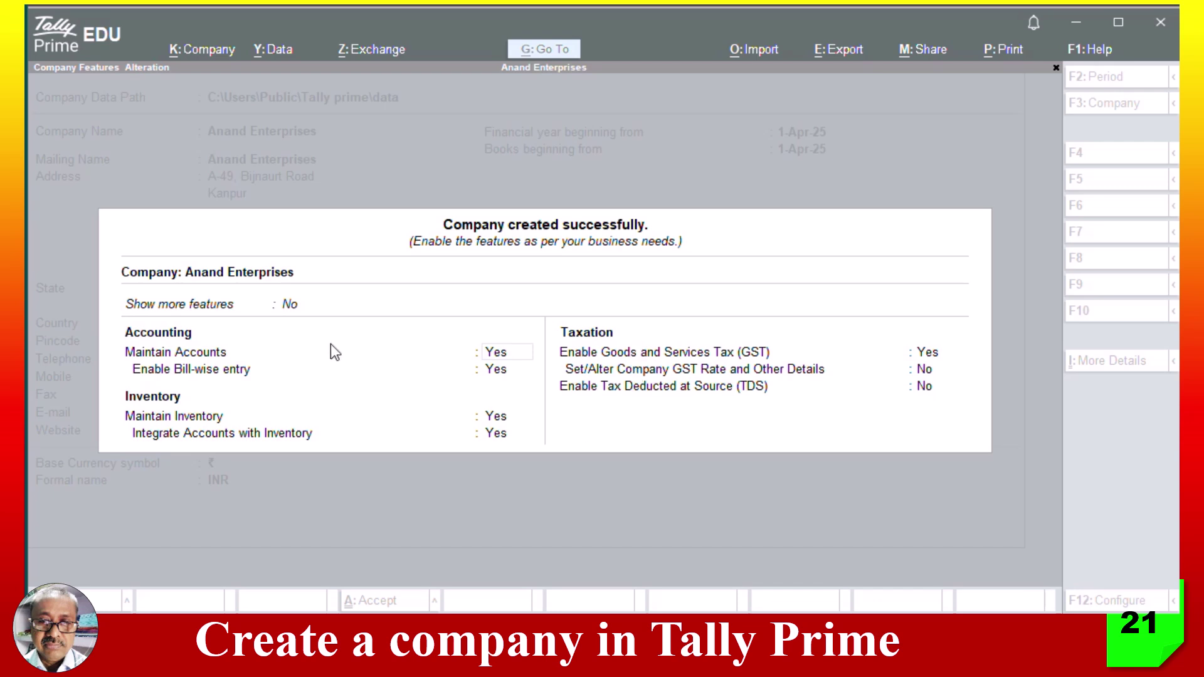
- Set Show more features and Show all features to Yes, then accept the company features
{"action": "left_click", "coordinate": [292, 315]}
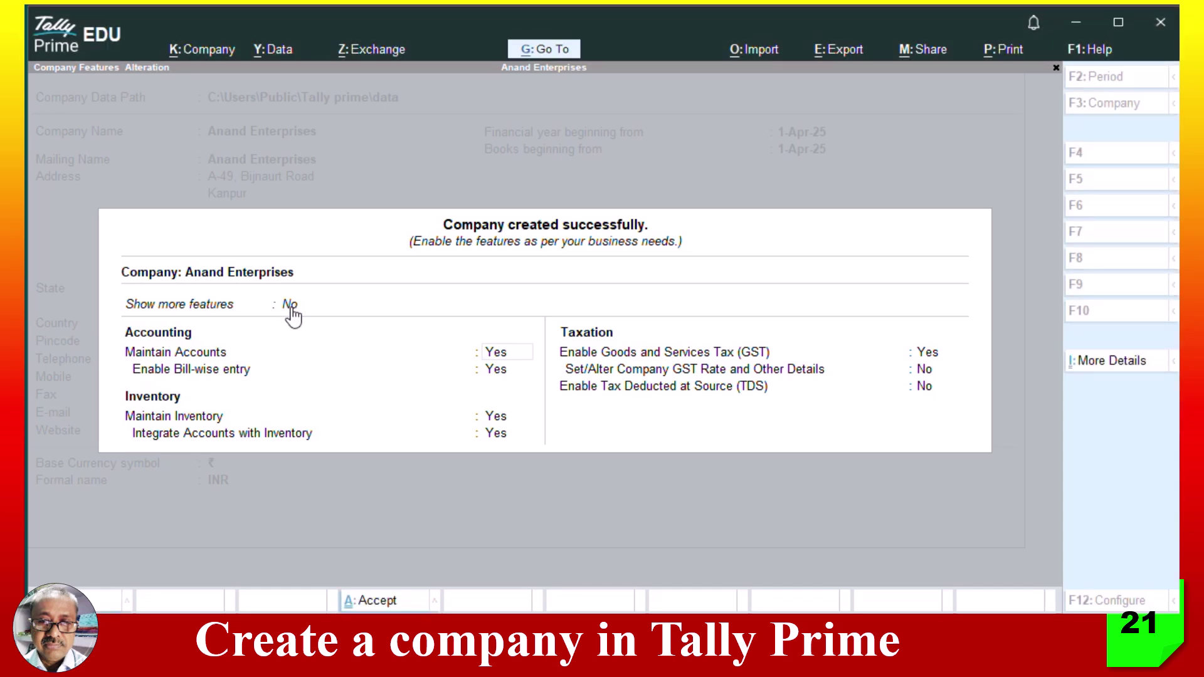
{"action": "left_click", "coordinate": [292, 316]}
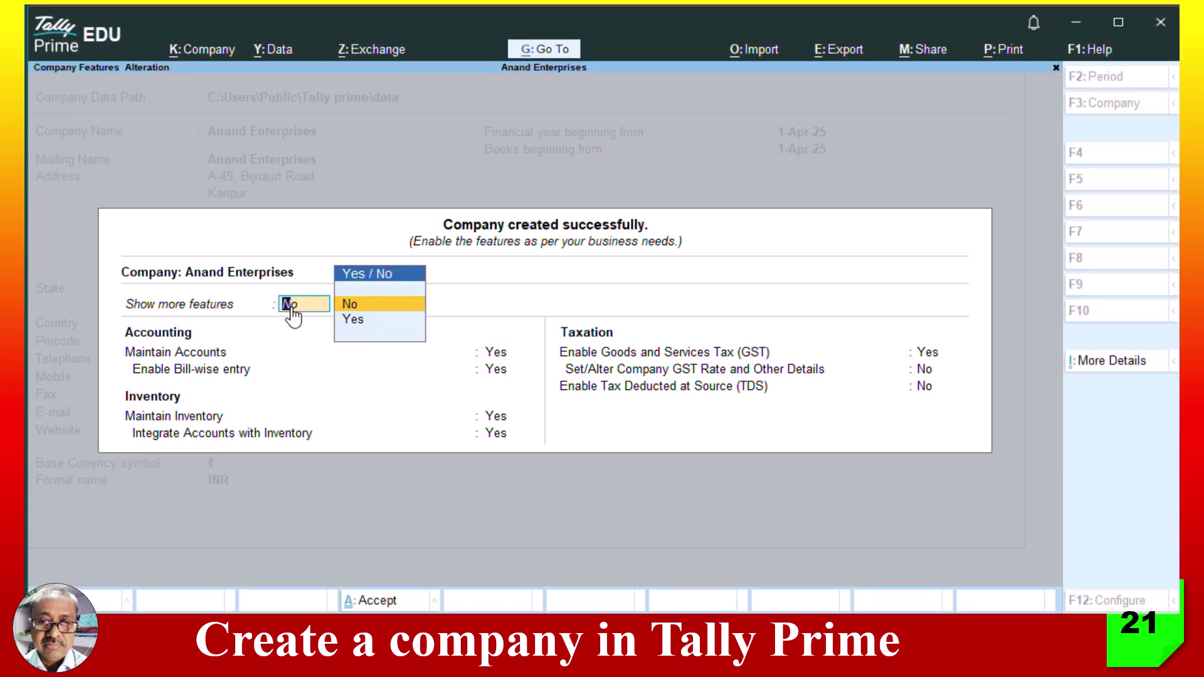
{"action": "left_click", "coordinate": [368, 320]}
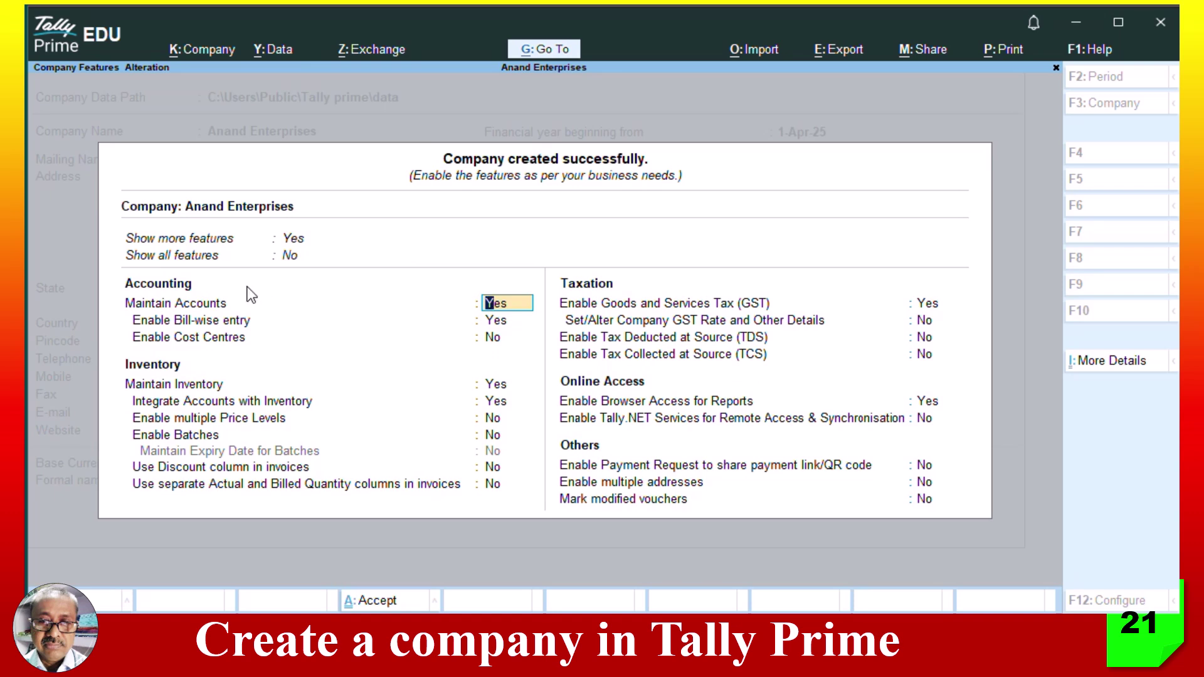
{"action": "left_click", "coordinate": [291, 255]}
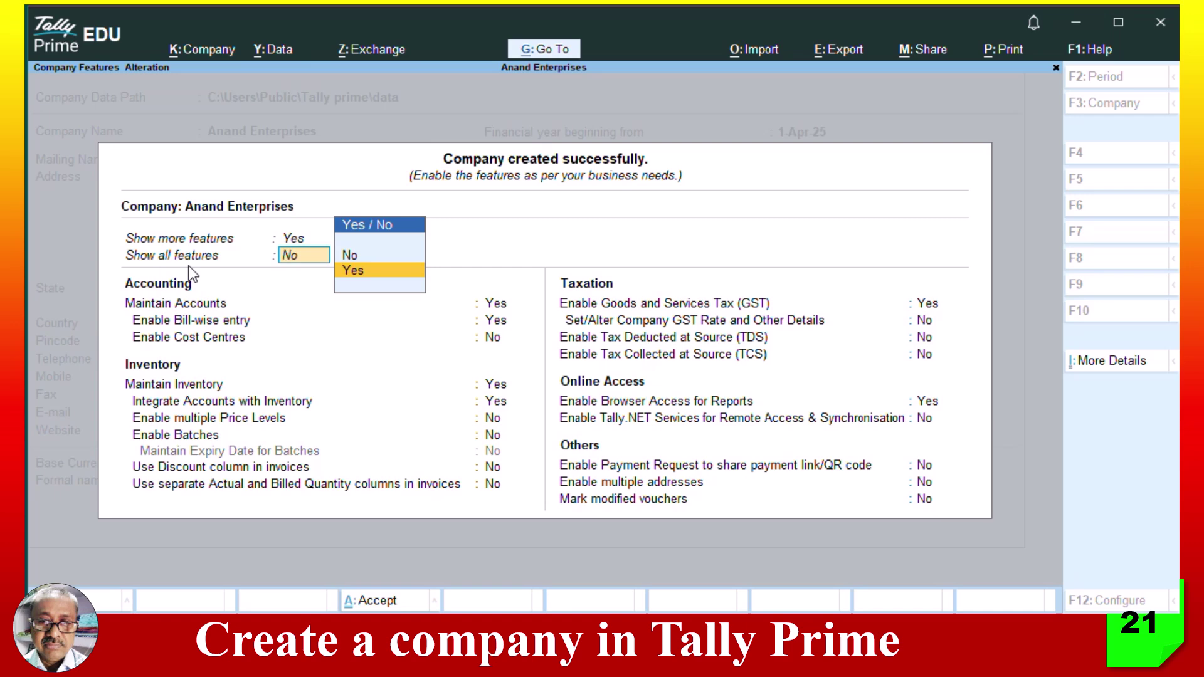
{"action": "key", "text": "Return"}
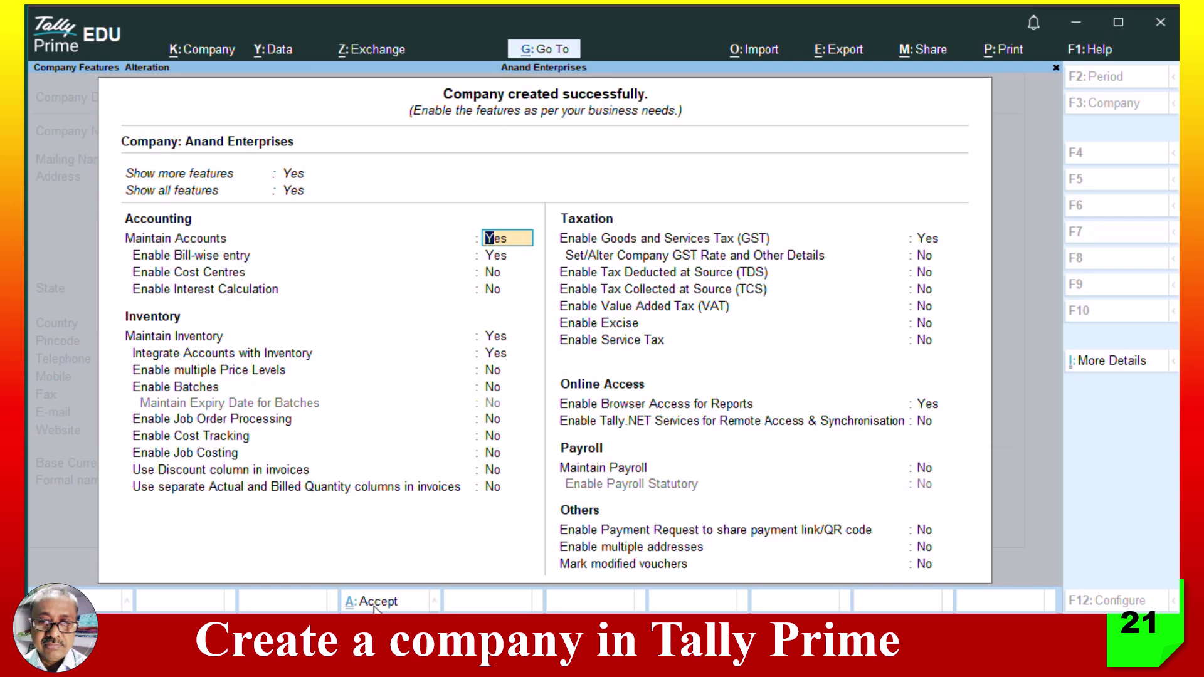
{"action": "left_click", "coordinate": [375, 604]}
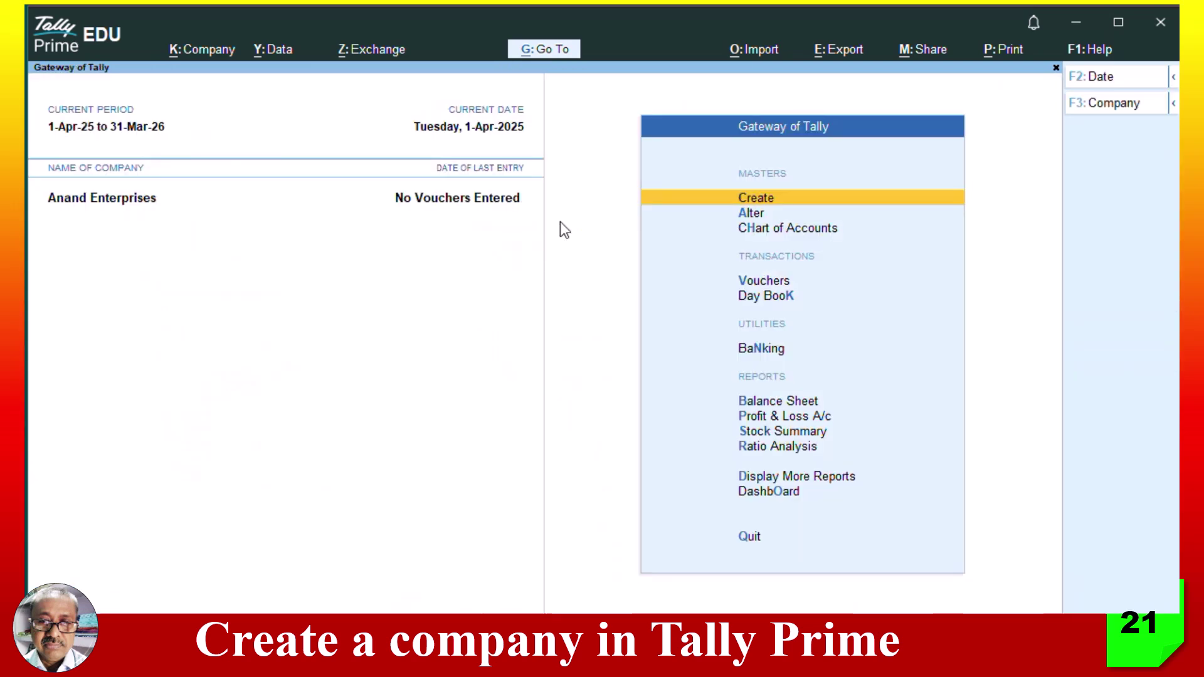